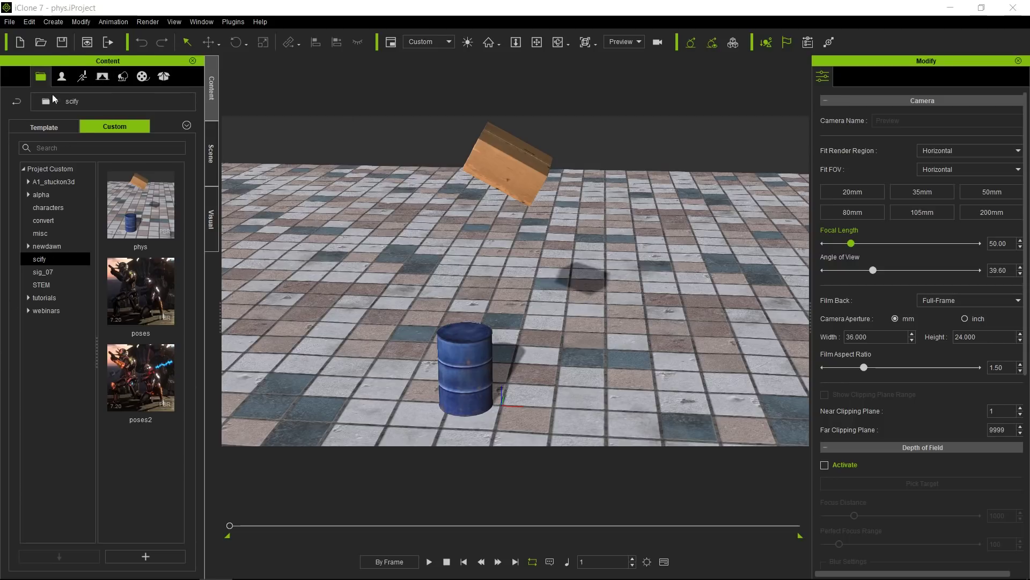
Step: Browse the Rigid Body physics prop templates, including the cardboard box and the oil drum
{"action": "left_click", "coordinate": [125, 78]}
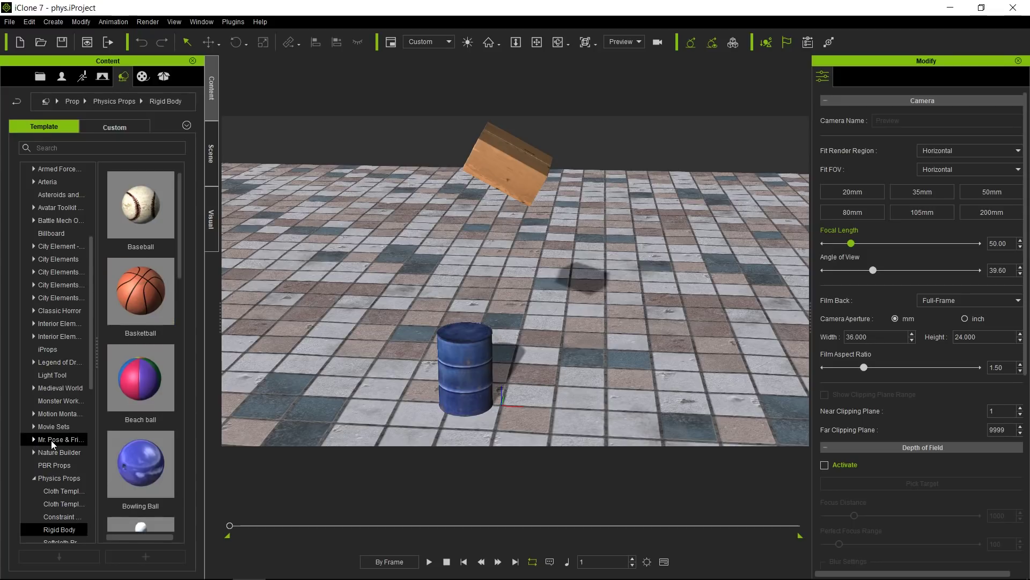
{"action": "scroll", "coordinate": [51, 440], "scroll_direction": "down", "scroll_amount": 3}
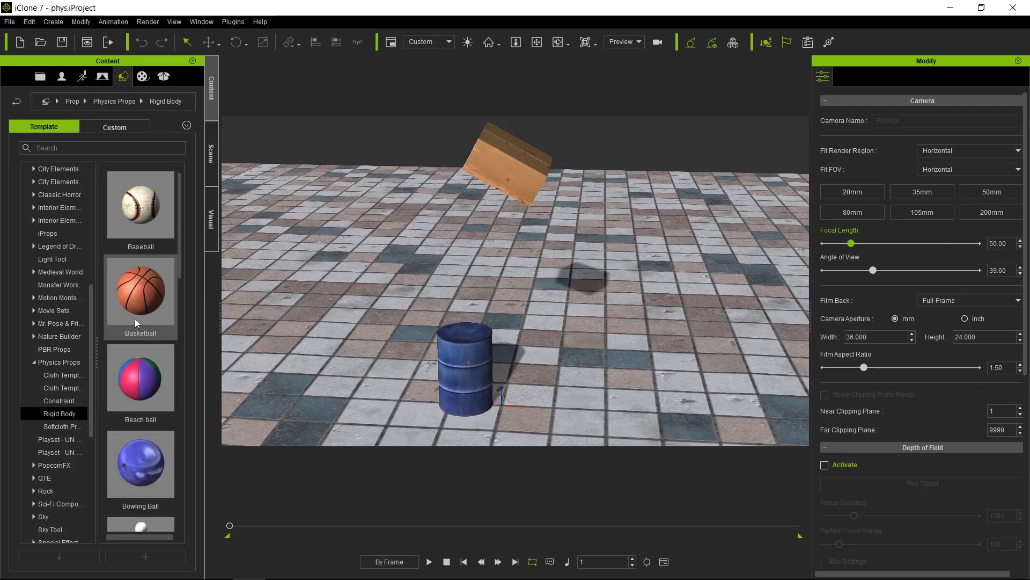
{"action": "left_click_drag", "start_coordinate": [179, 260], "coordinate": [176, 407]}
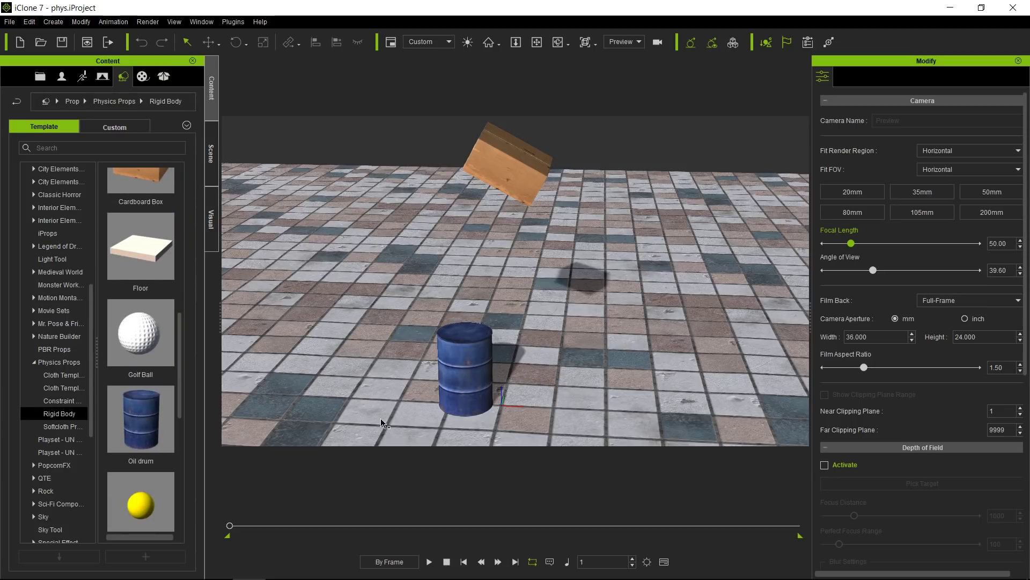
Step: Examine the PhysX settings of the Shadow Catcher, the cardboard box and the oil drum in the scene
{"action": "left_click", "coordinate": [211, 154]}
{"action": "left_click", "coordinate": [15, 112]}
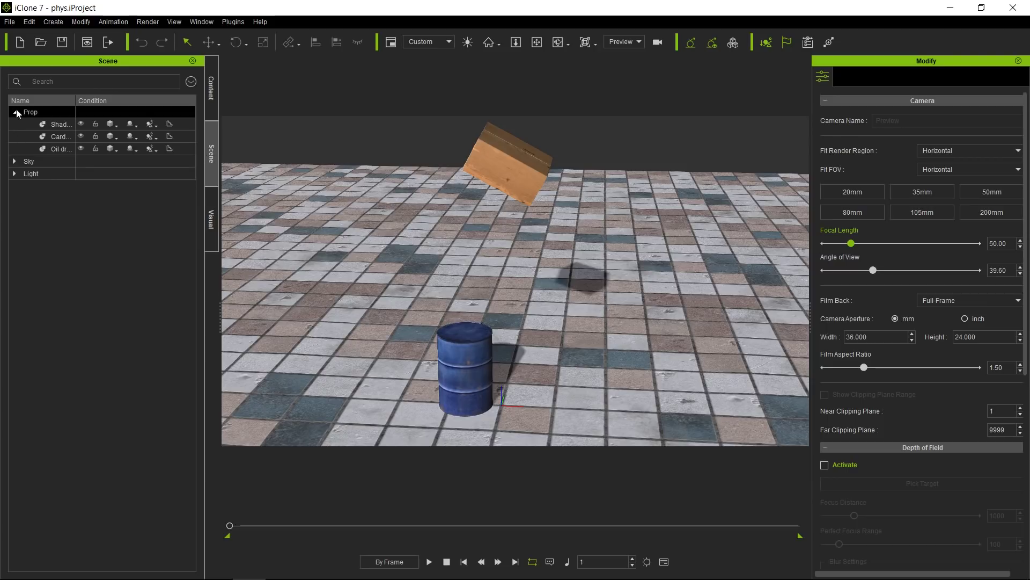
{"action": "left_click", "coordinate": [62, 125]}
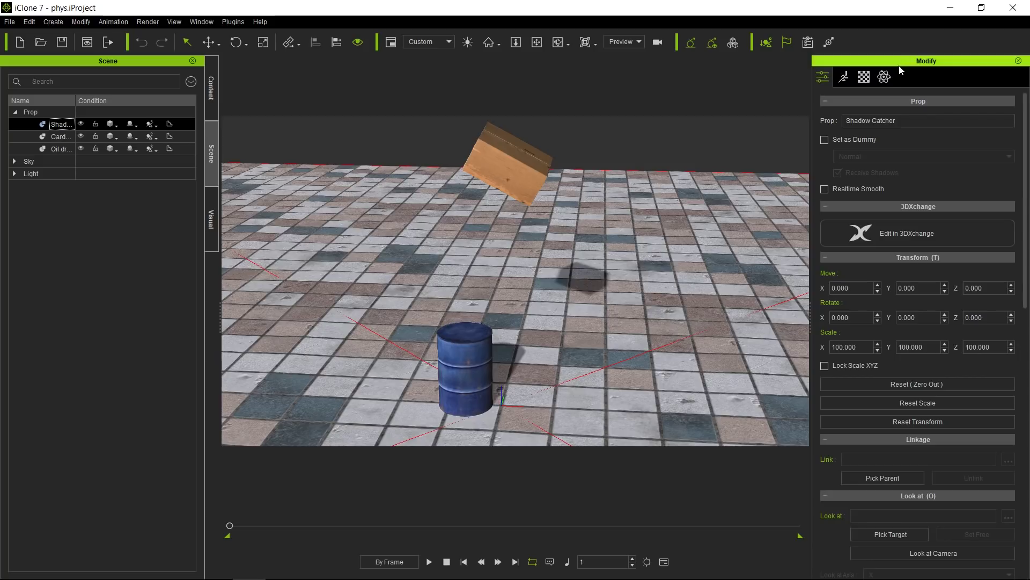
{"action": "left_click", "coordinate": [885, 77]}
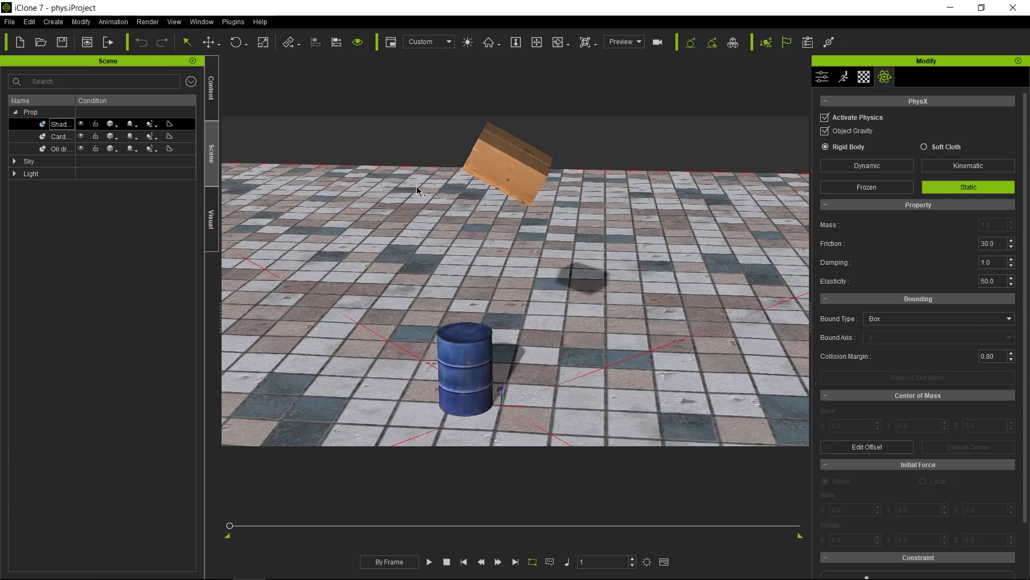
{"action": "left_click", "coordinate": [501, 168]}
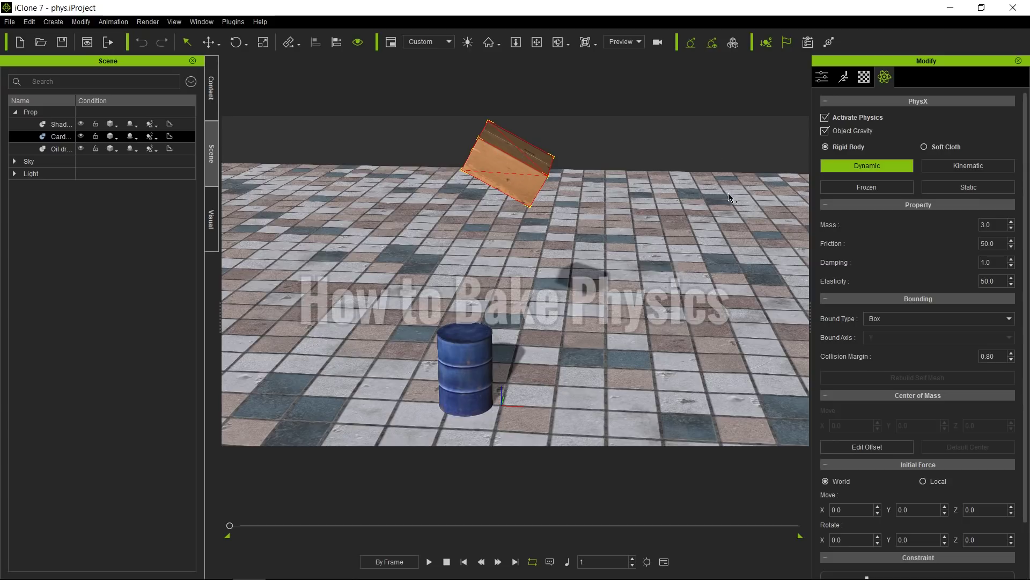
{"action": "left_click", "coordinate": [480, 379]}
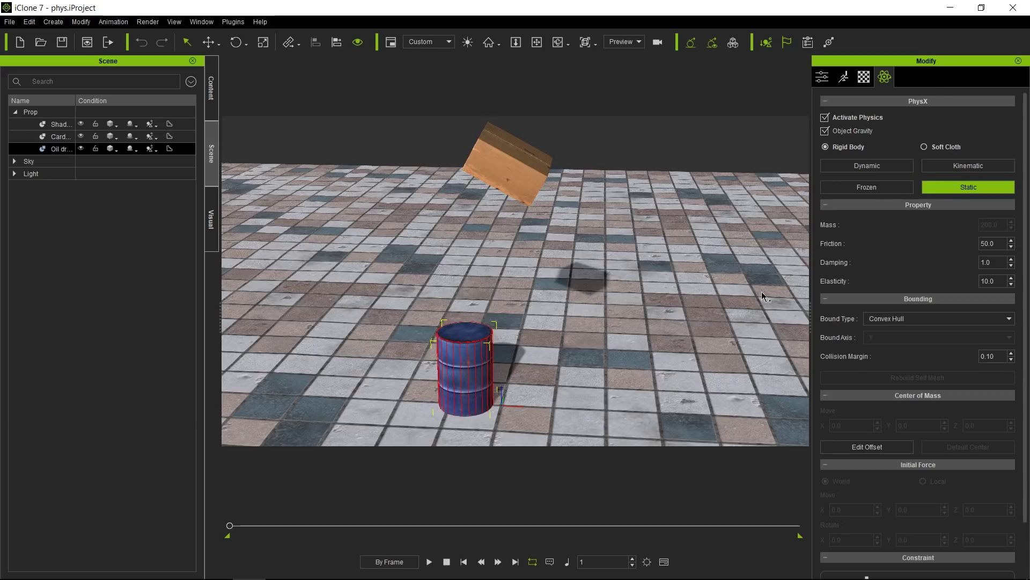
{"action": "left_click", "coordinate": [719, 353]}
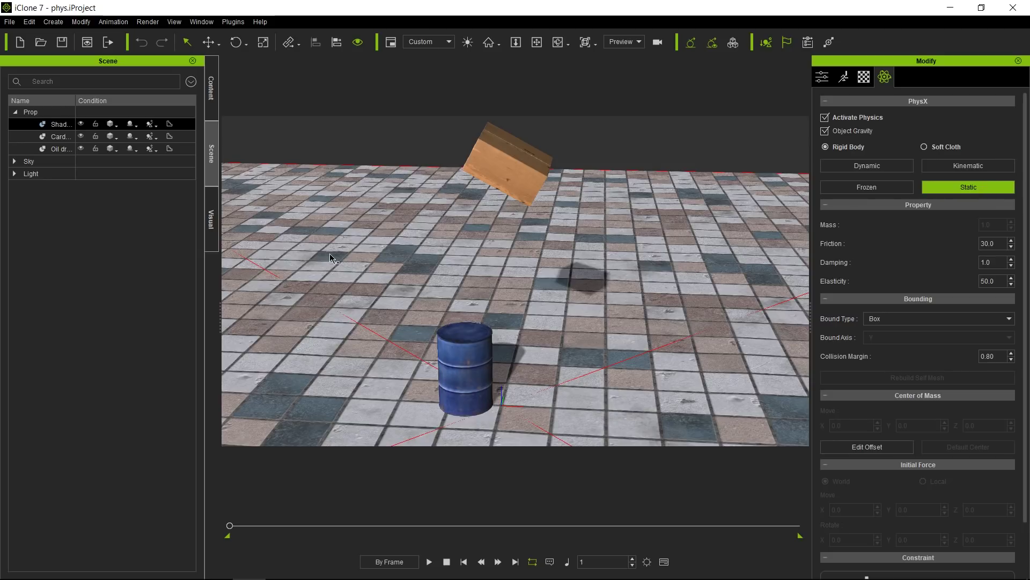
Step: With the cardboard box selected, show the Timeline in the Animation workspace and hide the play bar under the viewport
{"action": "left_click", "coordinate": [524, 167]}
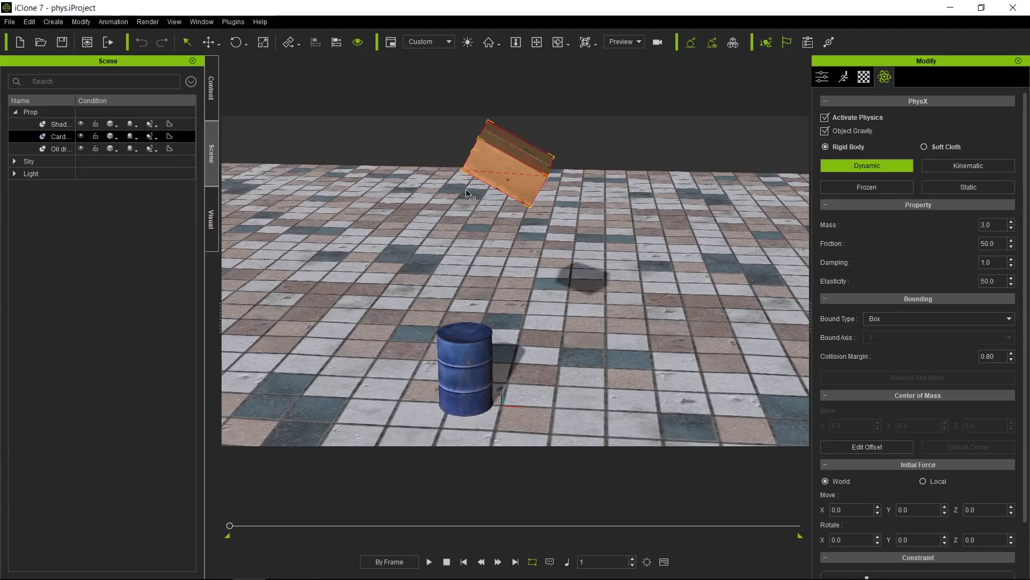
{"action": "key", "text": "F3"}
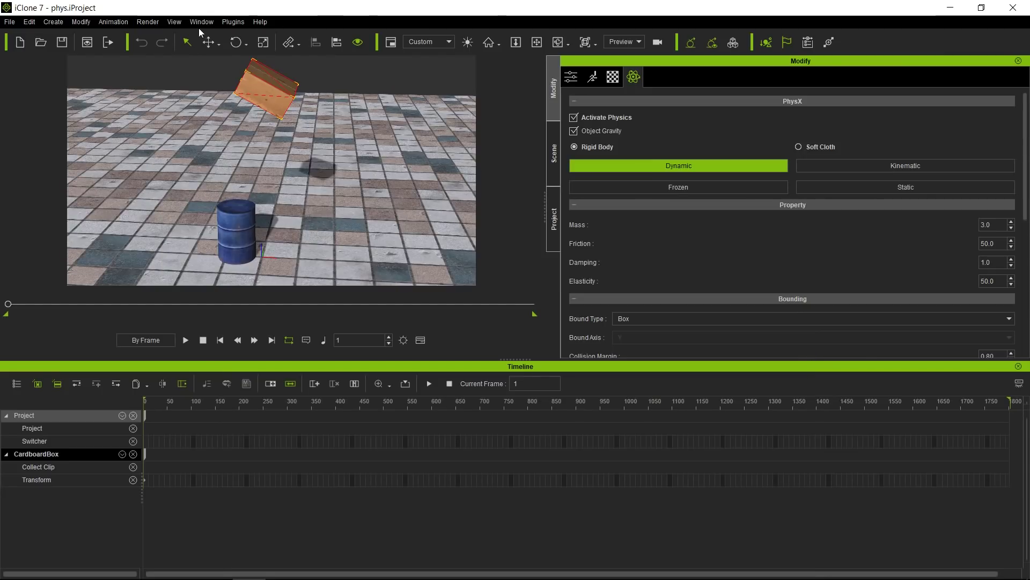
{"action": "left_click", "coordinate": [228, 22]}
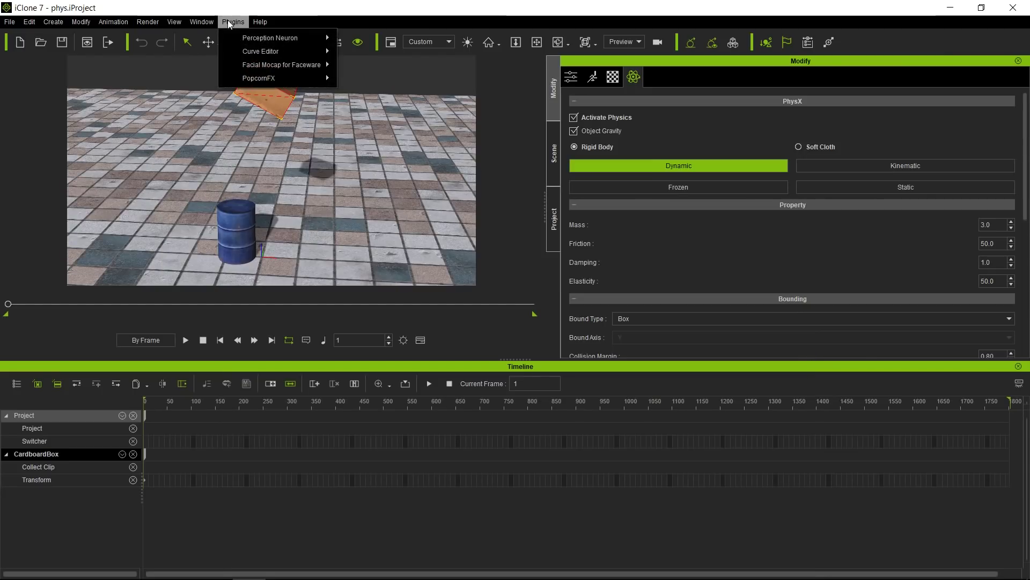
{"action": "mouse_move", "coordinate": [202, 22]}
{"action": "mouse_move", "coordinate": [211, 38]}
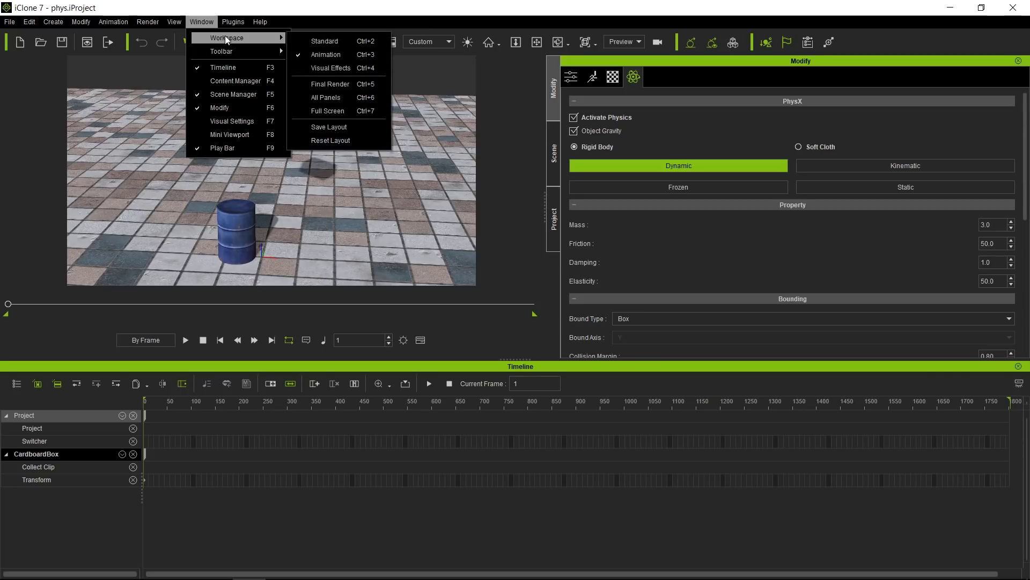
{"action": "left_click", "coordinate": [341, 50]}
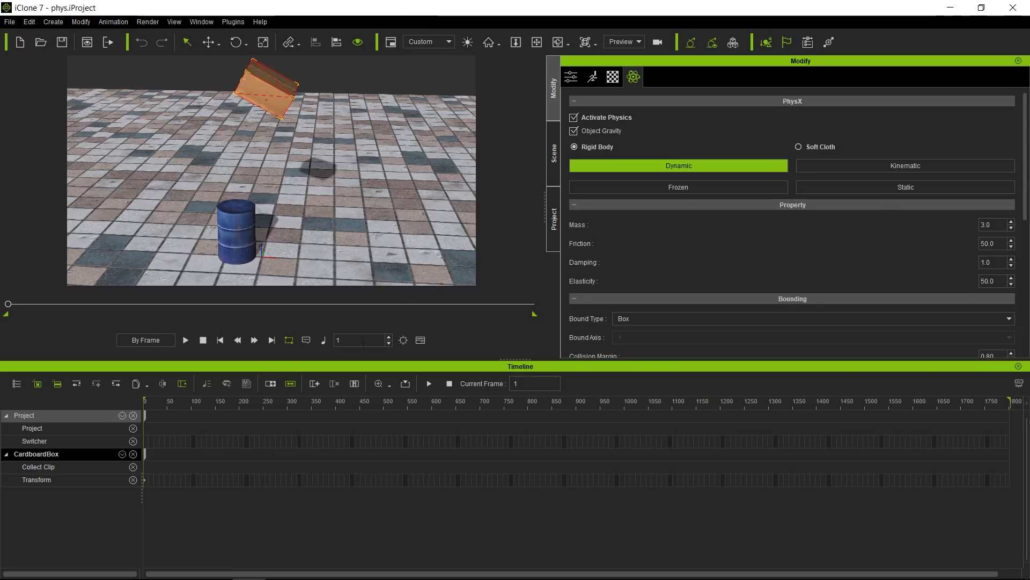
{"action": "left_click", "coordinate": [1019, 383]}
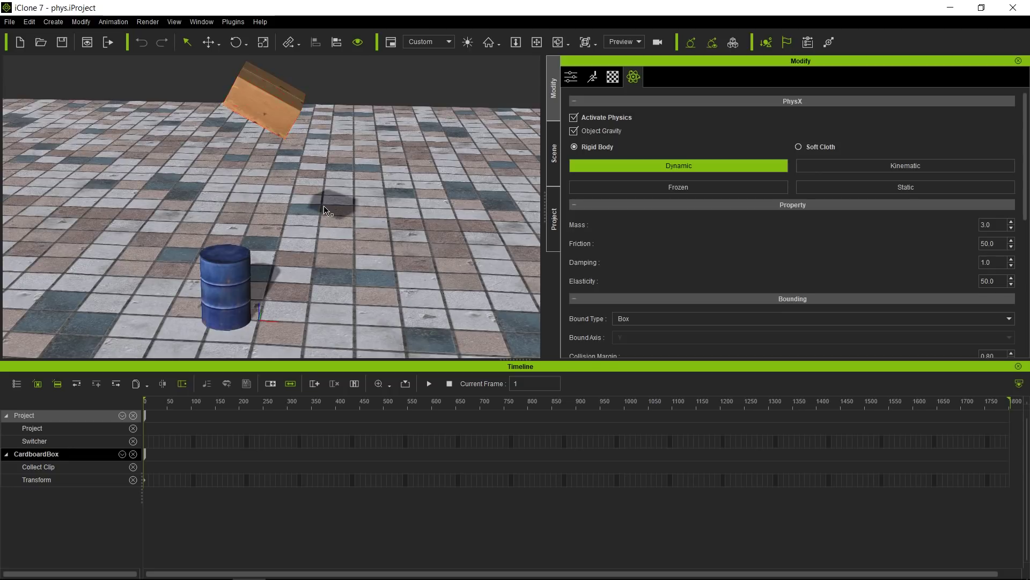
Step: Play the box's physics simulation until it has settled at frame 147, and set the project's end marker there
{"action": "key", "text": "space"}
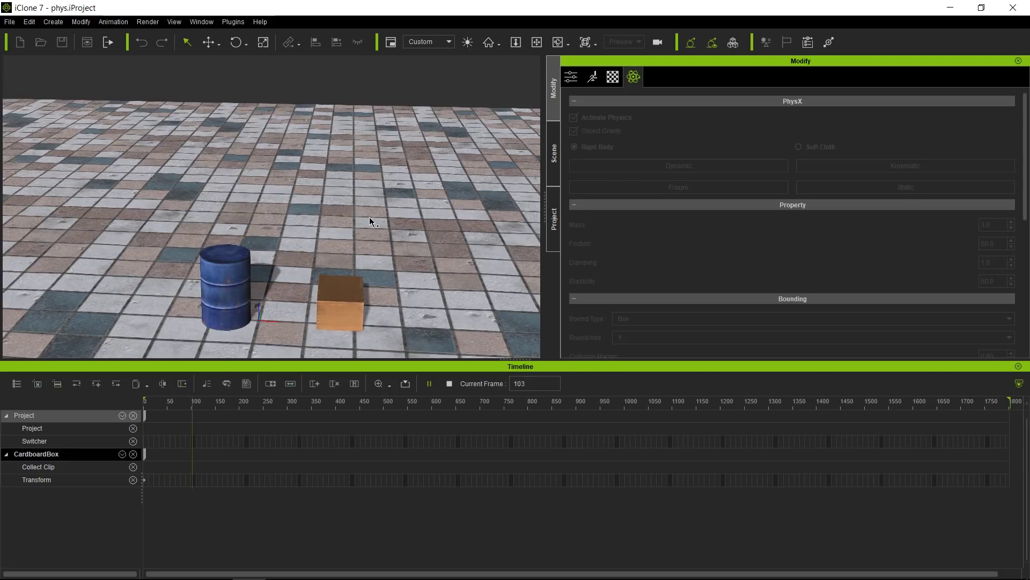
{"action": "key", "text": "space"}
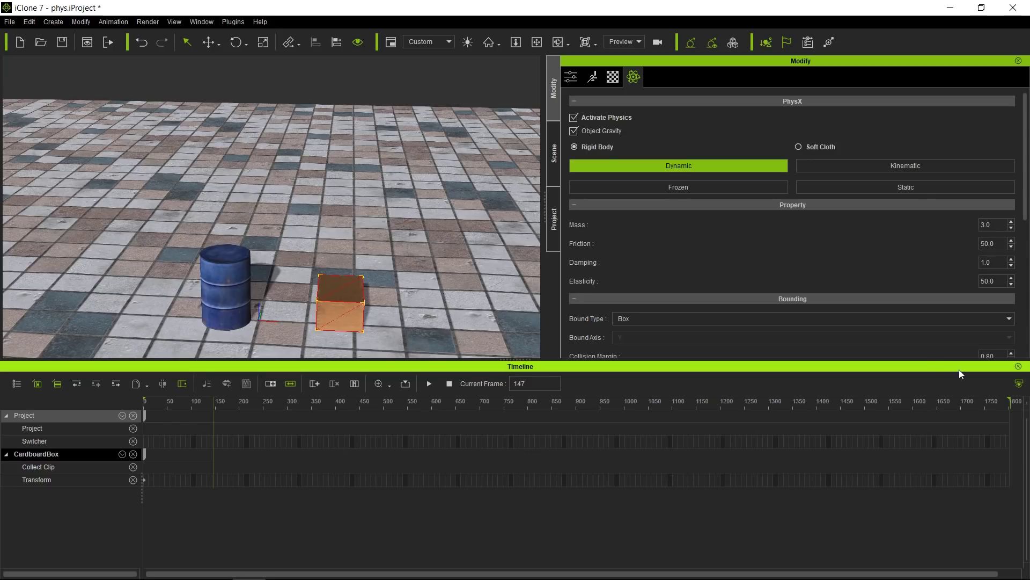
{"action": "mouse_move", "coordinate": [1009, 410]}
{"action": "left_mouse_down"}
{"action": "mouse_move", "coordinate": [372, 465]}
{"action": "mouse_move", "coordinate": [212, 468]}
{"action": "left_mouse_up"}
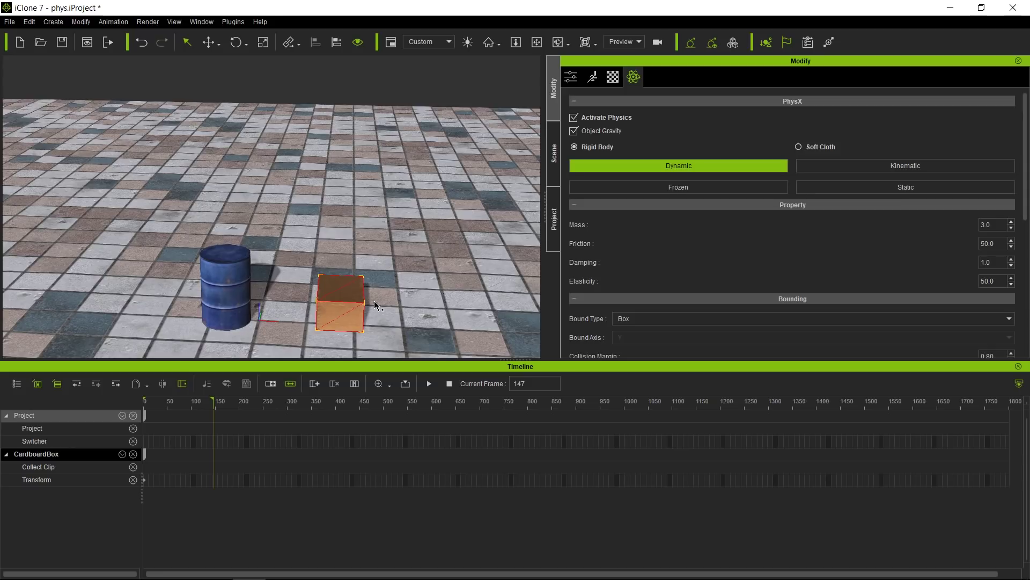
Step: Deactivate physics on the cardboard box, play back its baked fall and return to frame 1
{"action": "left_click", "coordinate": [589, 117]}
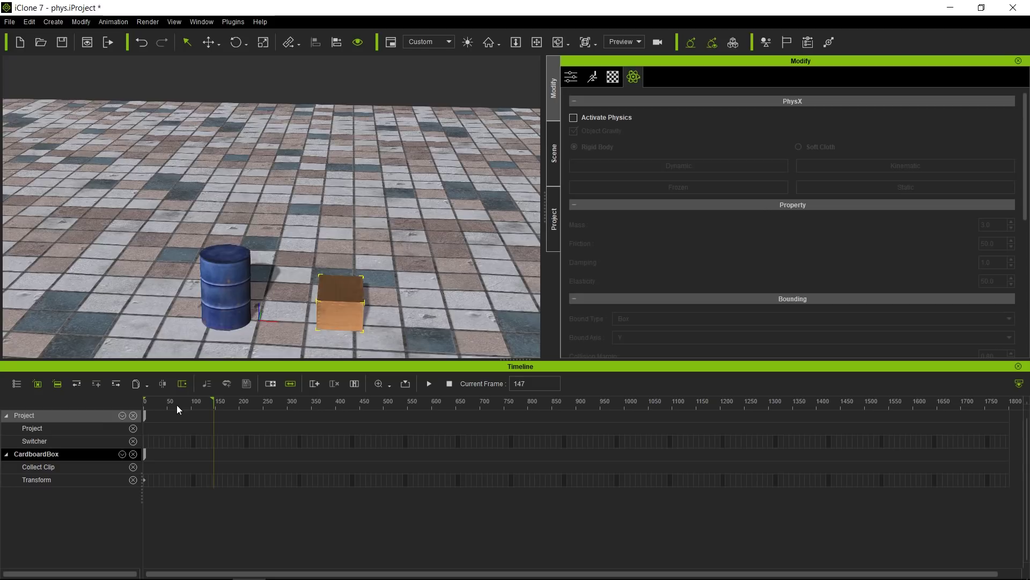
{"action": "key", "text": "space"}
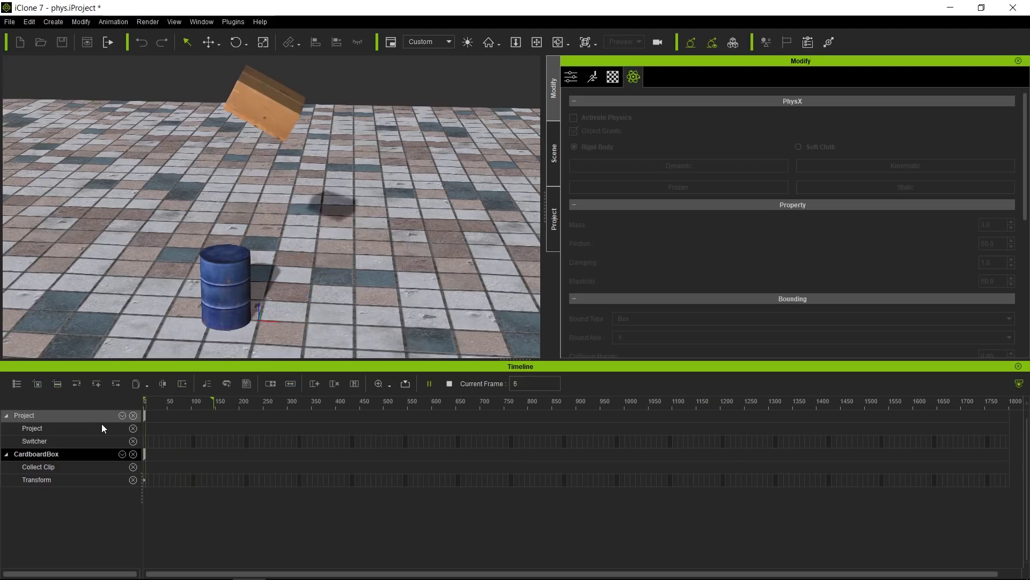
{"action": "left_click", "coordinate": [337, 314]}
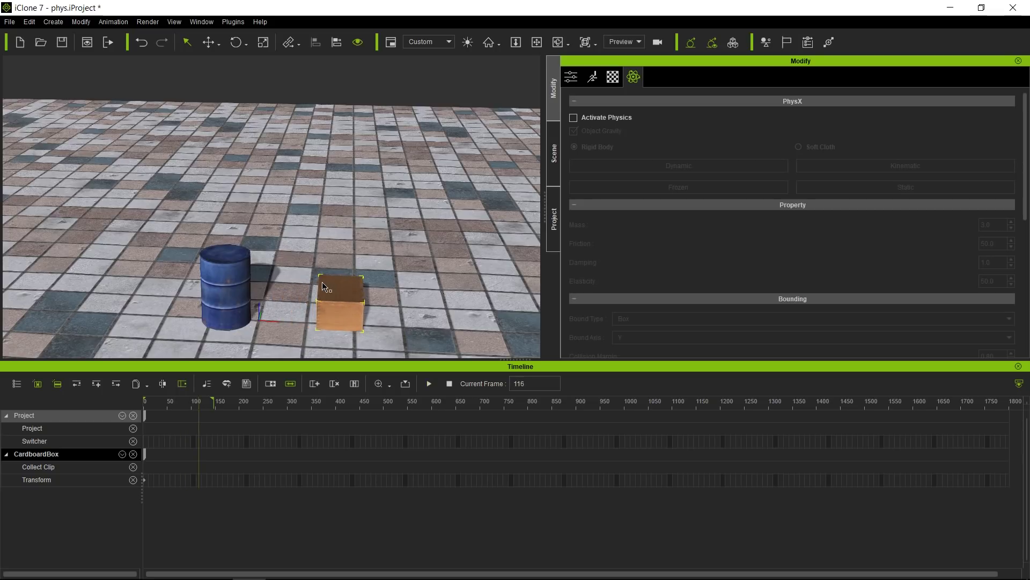
{"action": "left_click", "coordinate": [451, 385]}
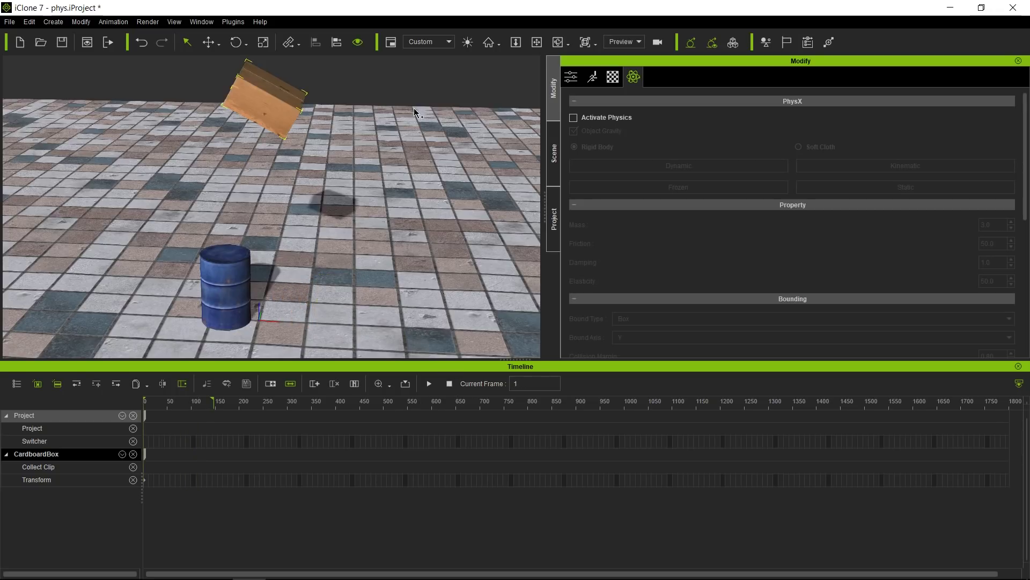
Step: Duplicate the cardboard box along the X axis, placing the copy in mid-air beside the original
{"action": "right_click_drag", "start_coordinate": [426, 171], "coordinate": [368, 139]}
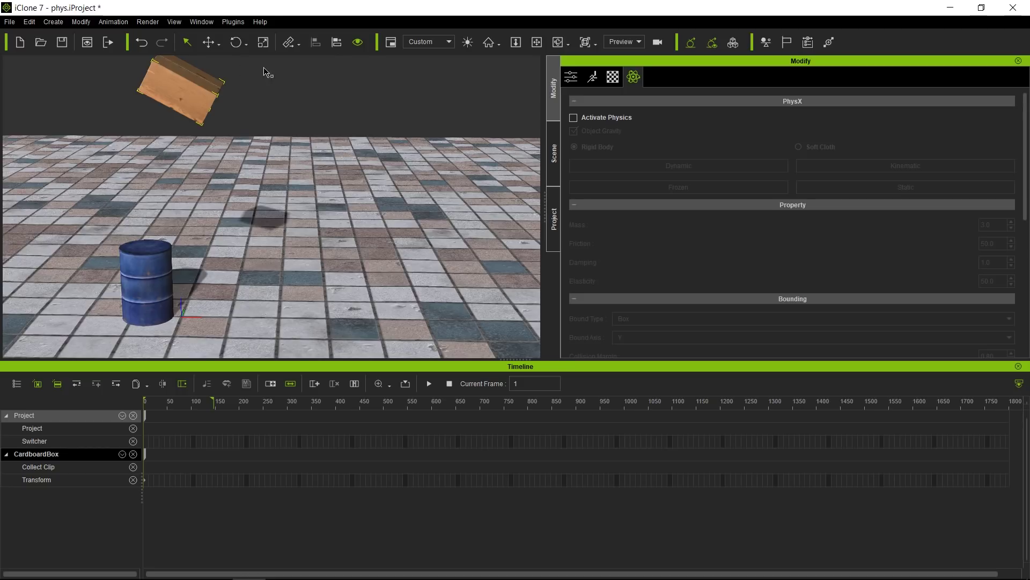
{"action": "key", "text": "w"}
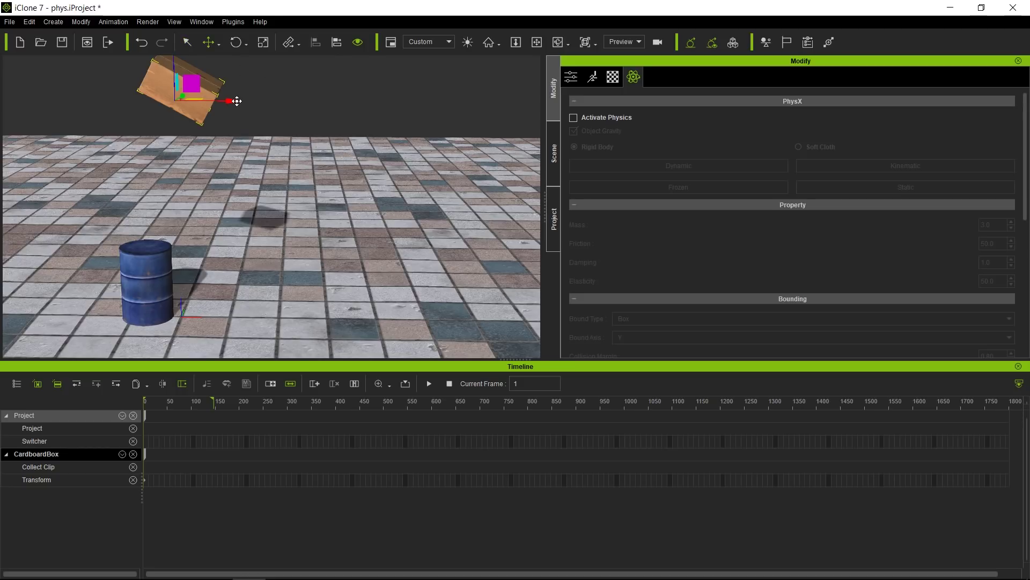
{"action": "left_click_drag", "start_coordinate": [236, 102], "coordinate": [433, 123], "text": "ctrl"}
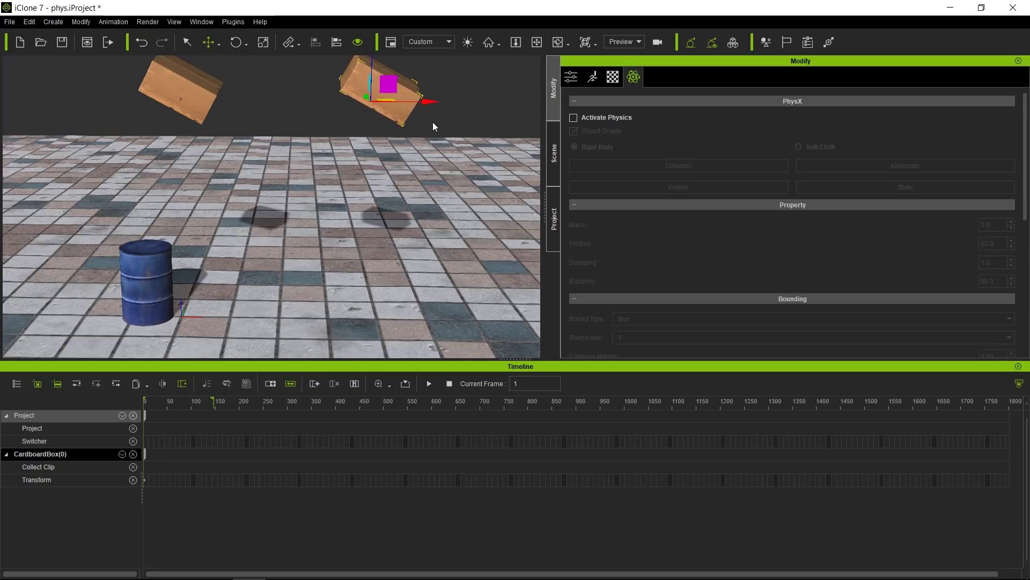
Step: Play back the fall of both boxes, then stop and return to frame 1
{"action": "key", "text": "space"}
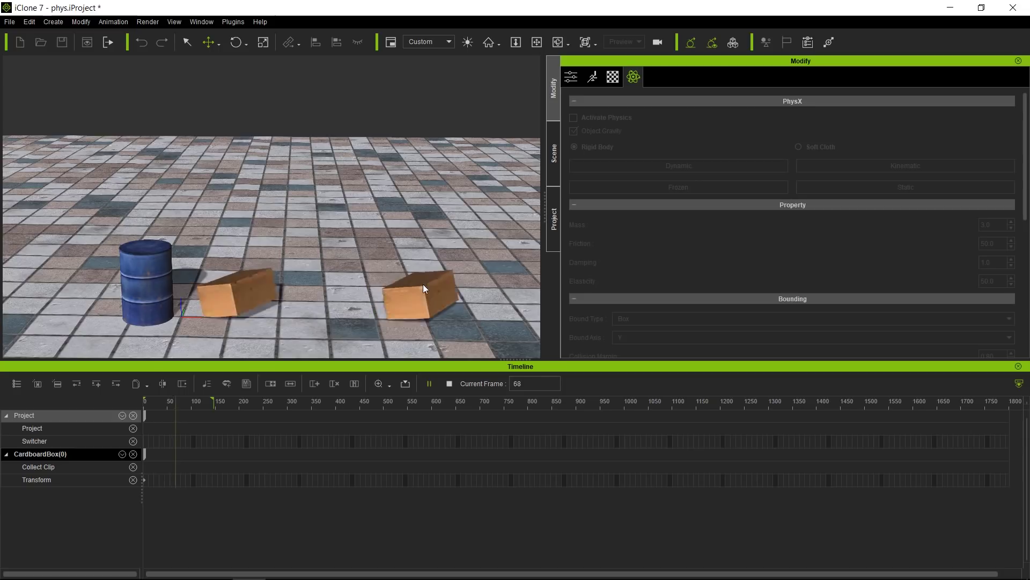
{"action": "left_click", "coordinate": [437, 296]}
{"action": "left_click", "coordinate": [446, 382]}
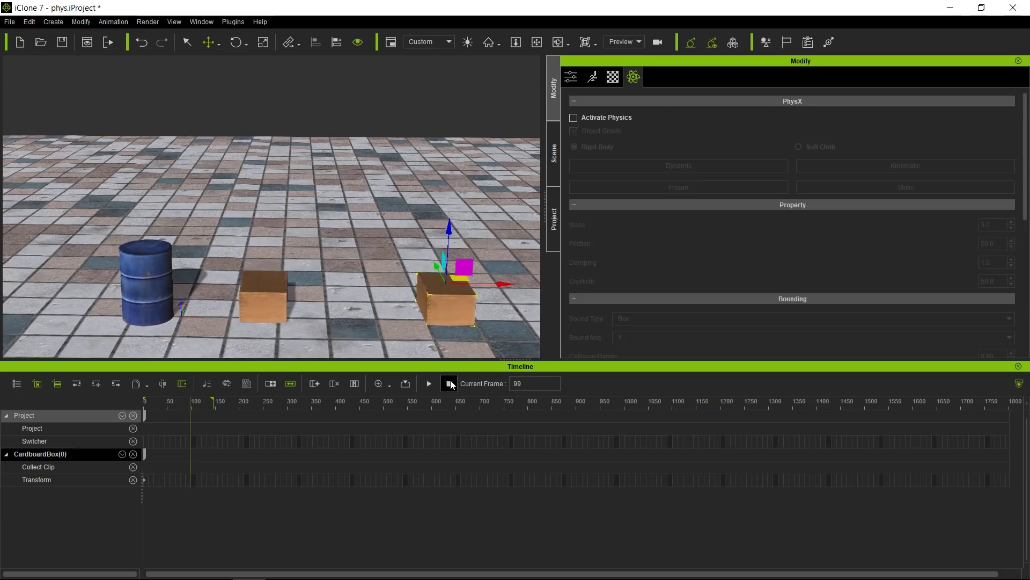
{"action": "left_click", "coordinate": [449, 383]}
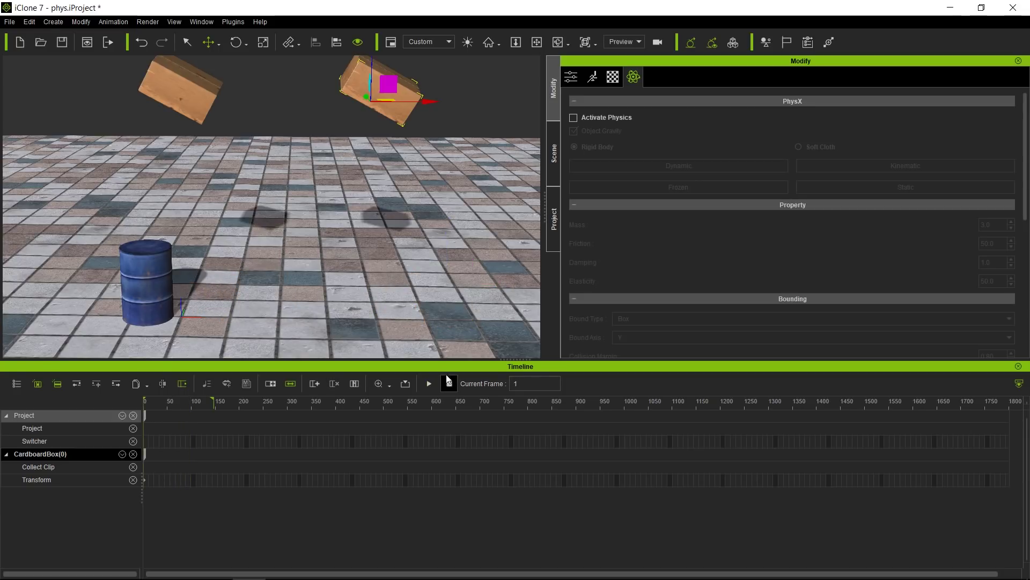
Step: Show the original cardboard box's Animation track in the timeline and expand it to its Animation Layer
{"action": "left_click", "coordinate": [177, 102]}
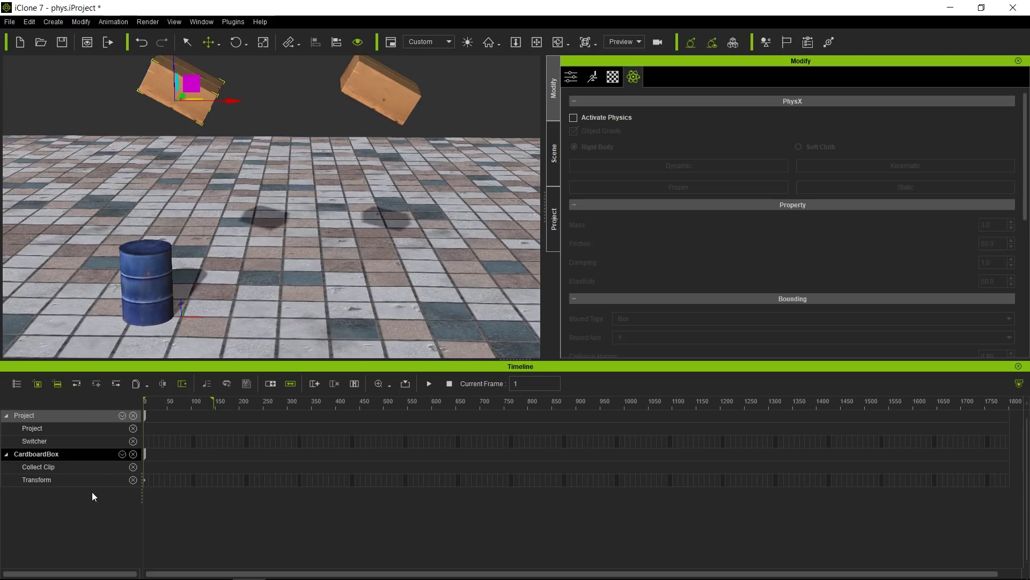
{"action": "left_click", "coordinate": [378, 88]}
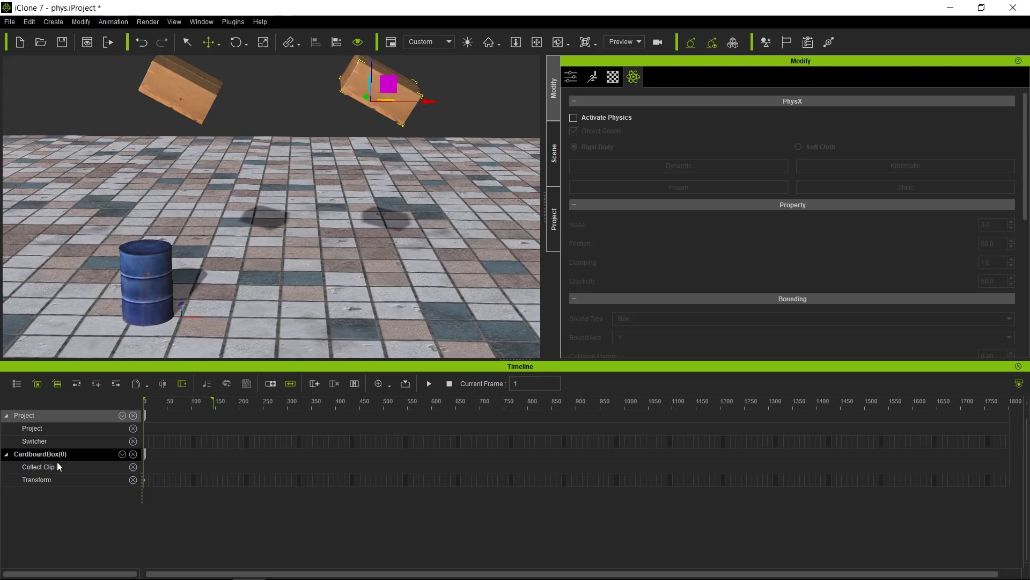
{"action": "left_click", "coordinate": [180, 96]}
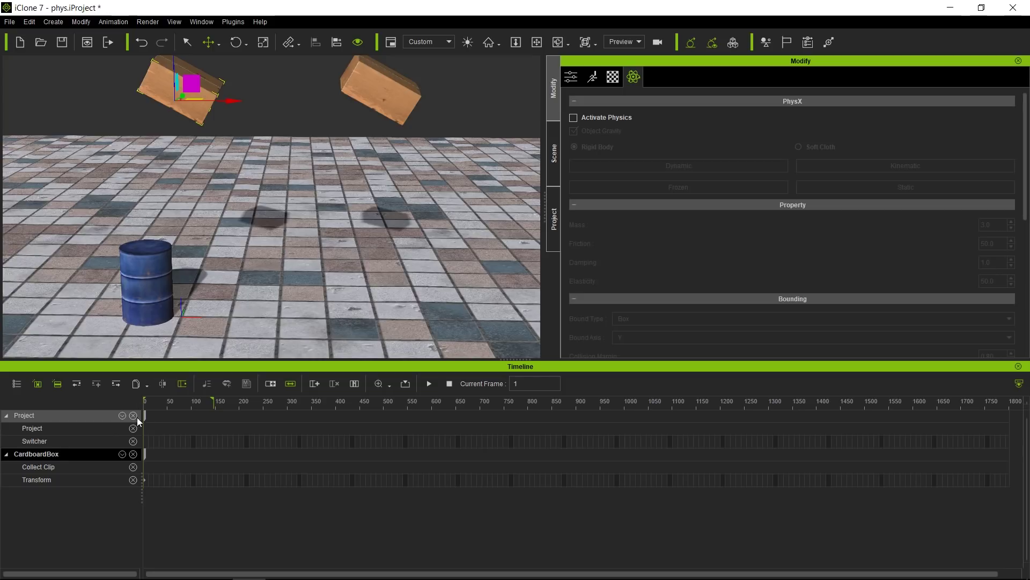
{"action": "left_click", "coordinate": [121, 455]}
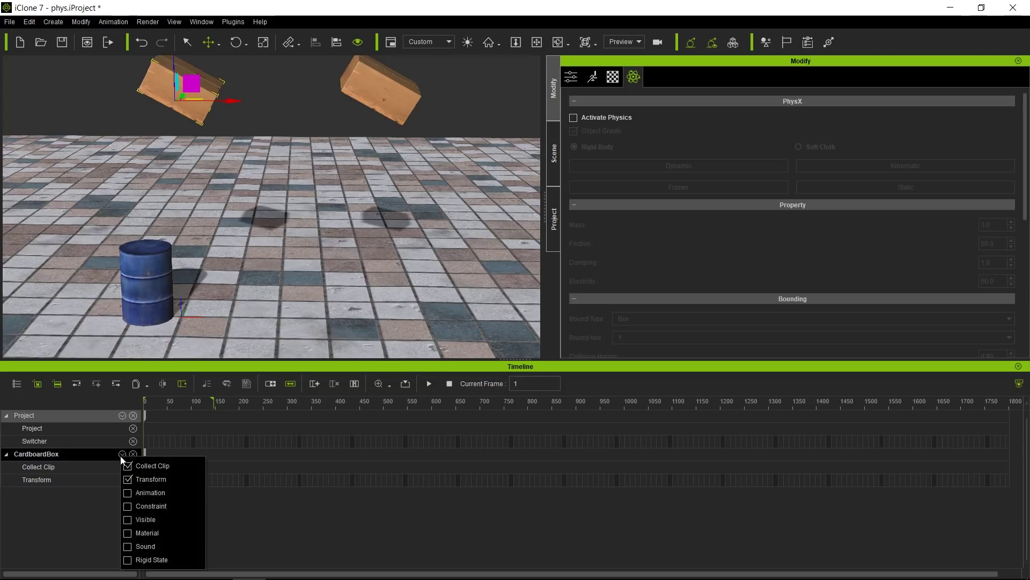
{"action": "left_click", "coordinate": [151, 493]}
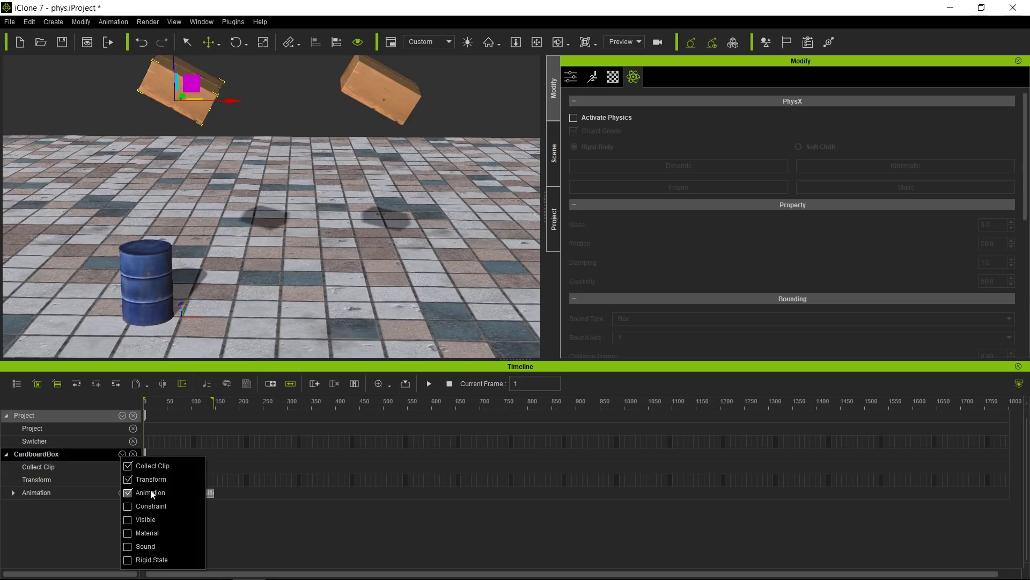
{"action": "left_click", "coordinate": [102, 520]}
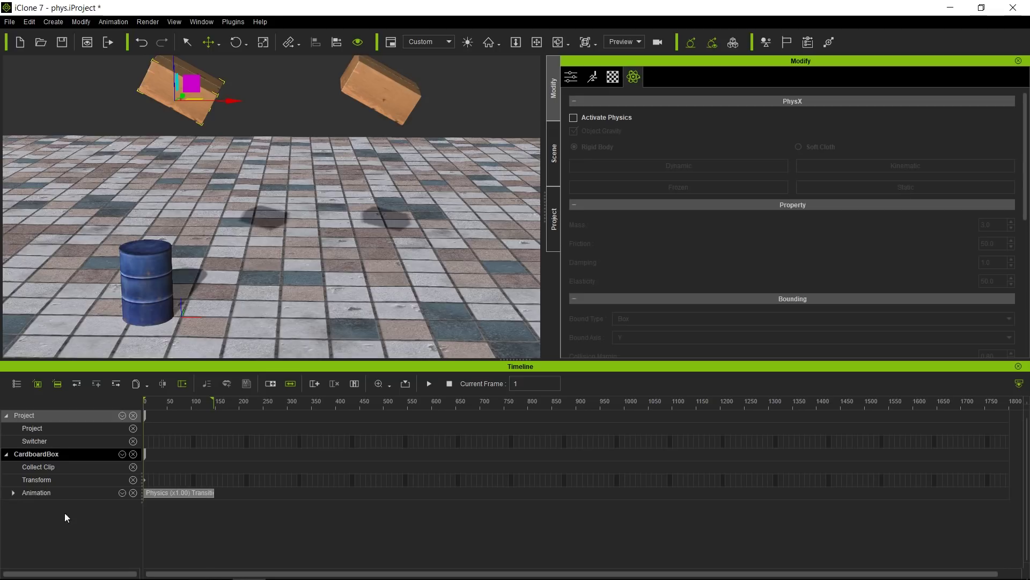
{"action": "left_click", "coordinate": [14, 493]}
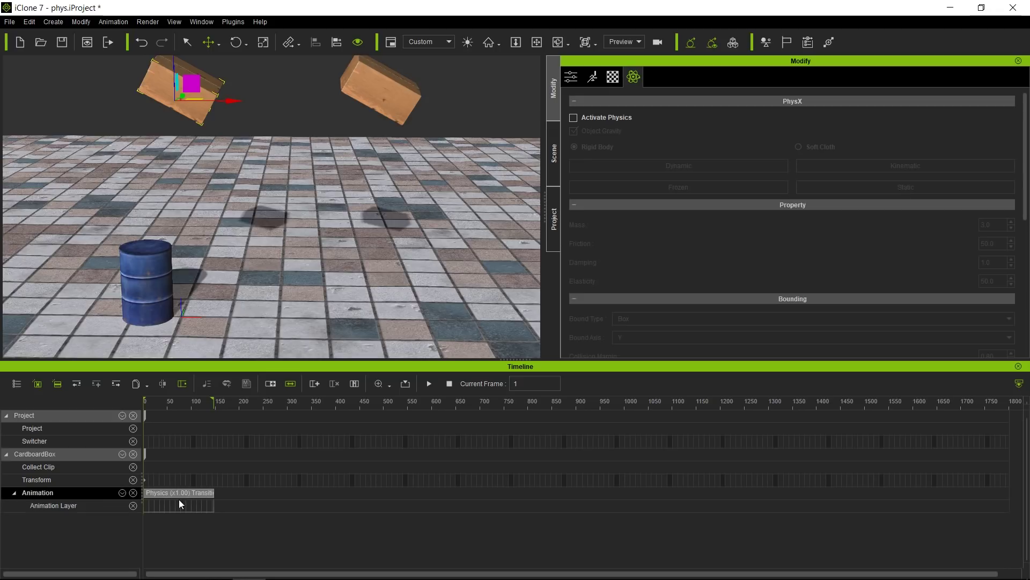
Step: Sample the cardboard box's Physics animation clip to generate keys on its Animation Layer
{"action": "left_click", "coordinate": [161, 491]}
{"action": "key", "text": "space"}
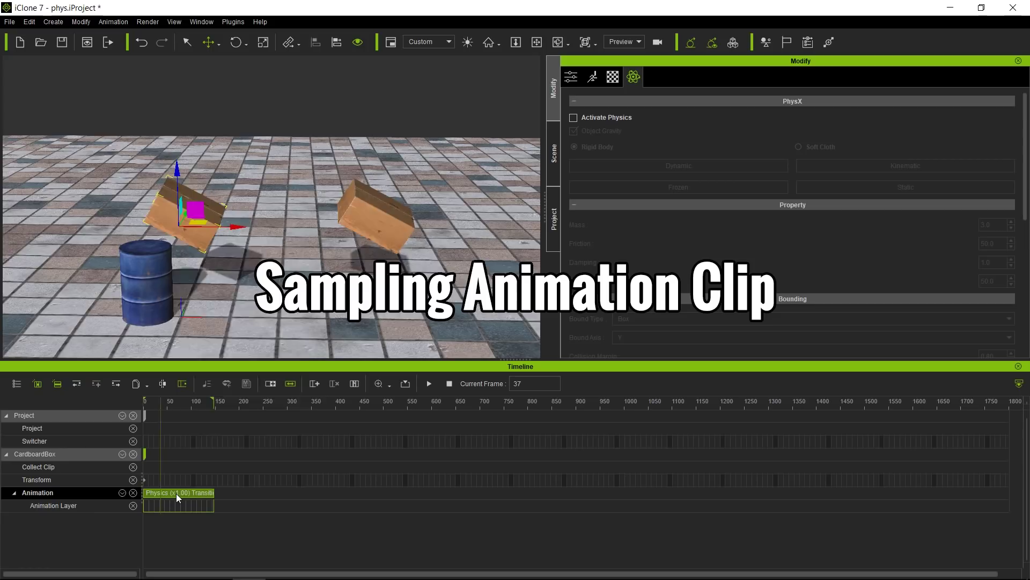
{"action": "right_click", "coordinate": [177, 497]}
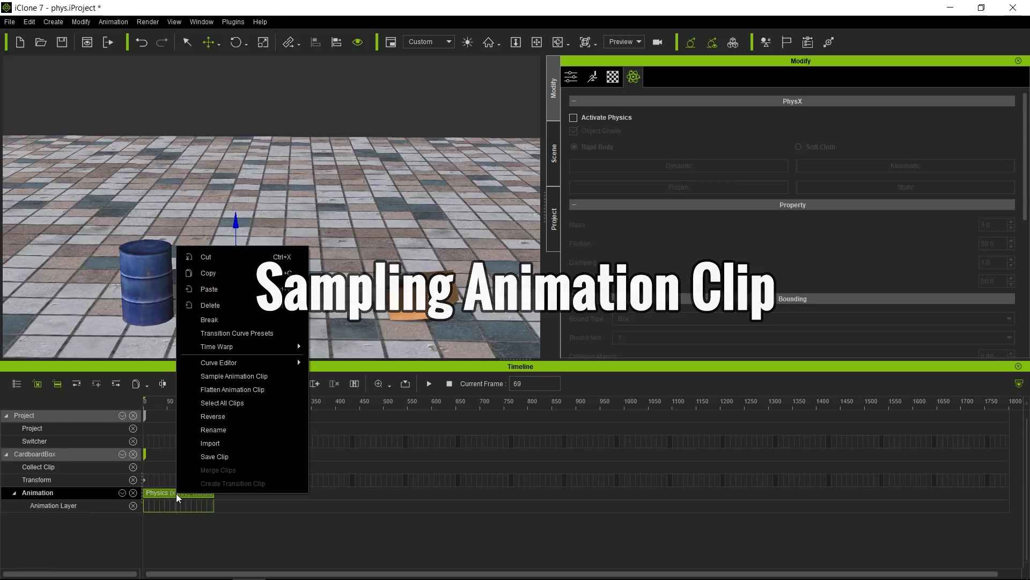
{"action": "left_click", "coordinate": [234, 376]}
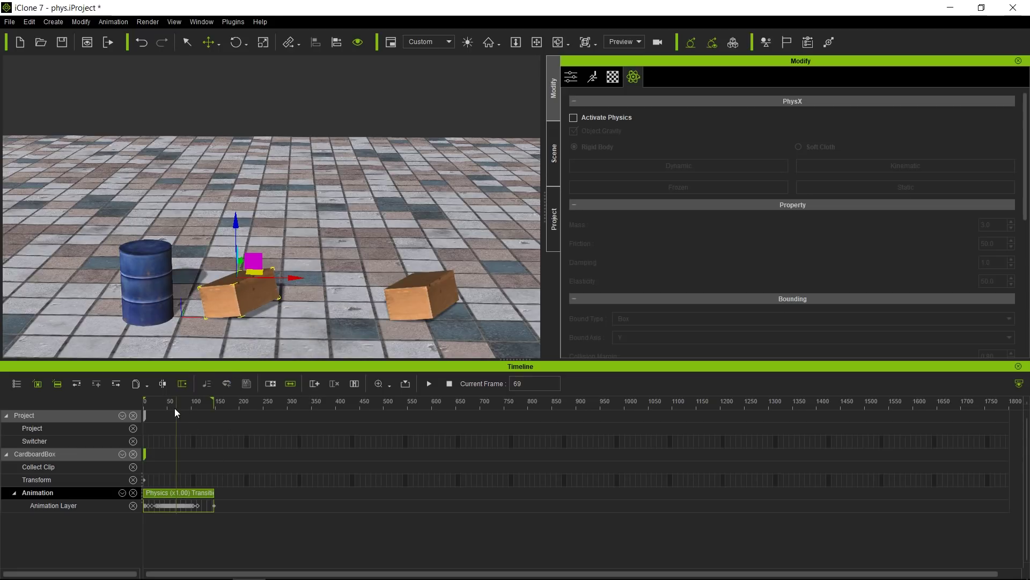
Step: Play the sampled box animation from the start, then scrub back to frame 40
{"action": "left_click_drag", "start_coordinate": [175, 408], "coordinate": [134, 411]}
{"action": "key", "text": "space"}
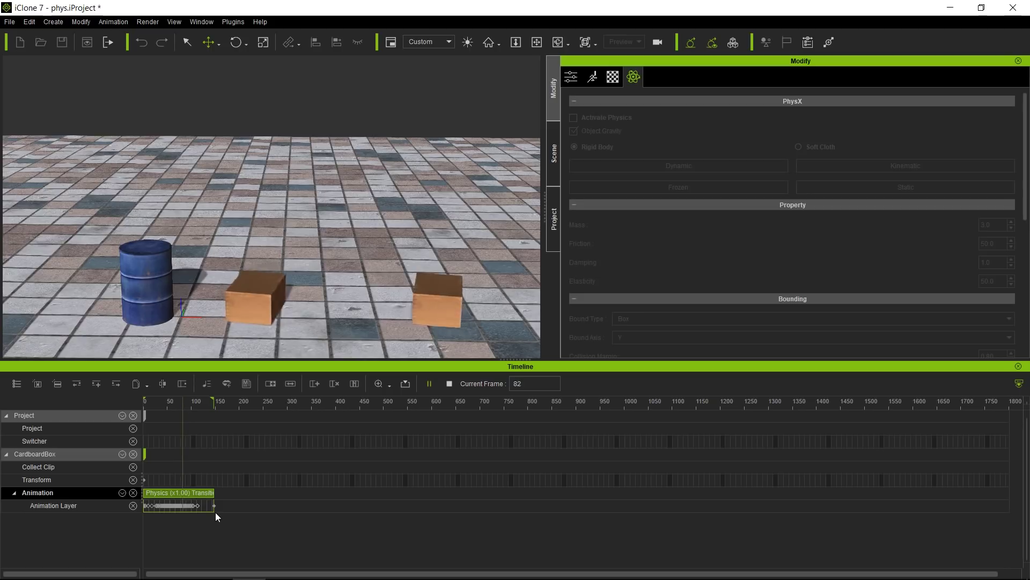
{"action": "key", "text": "space"}
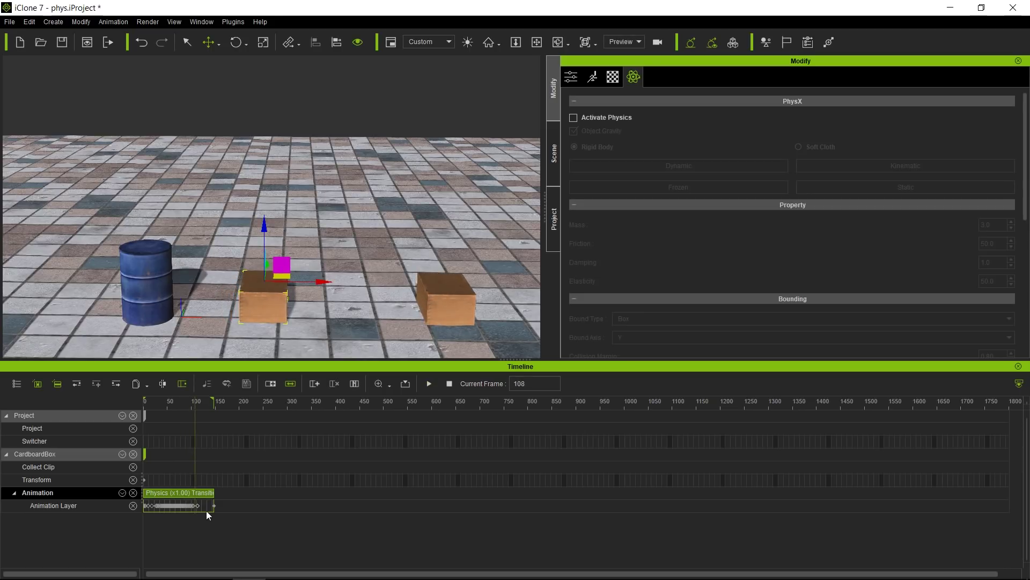
{"action": "left_click_drag", "start_coordinate": [195, 400], "coordinate": [162, 435]}
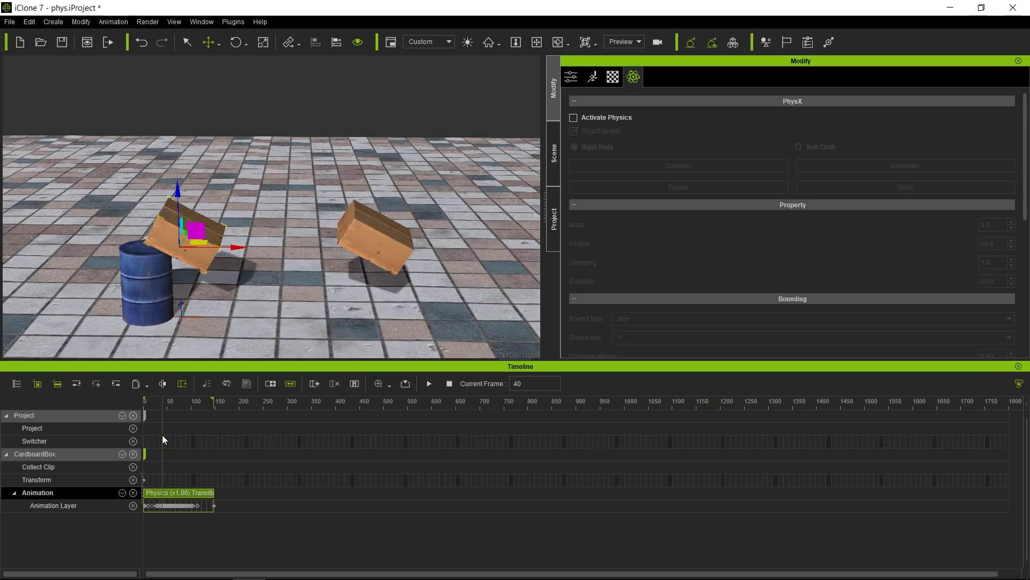
Step: Open the Physics clip in the Curve Editor and show the box's Position, Rotation and Scale curves in full
{"action": "right_click", "coordinate": [179, 492]}
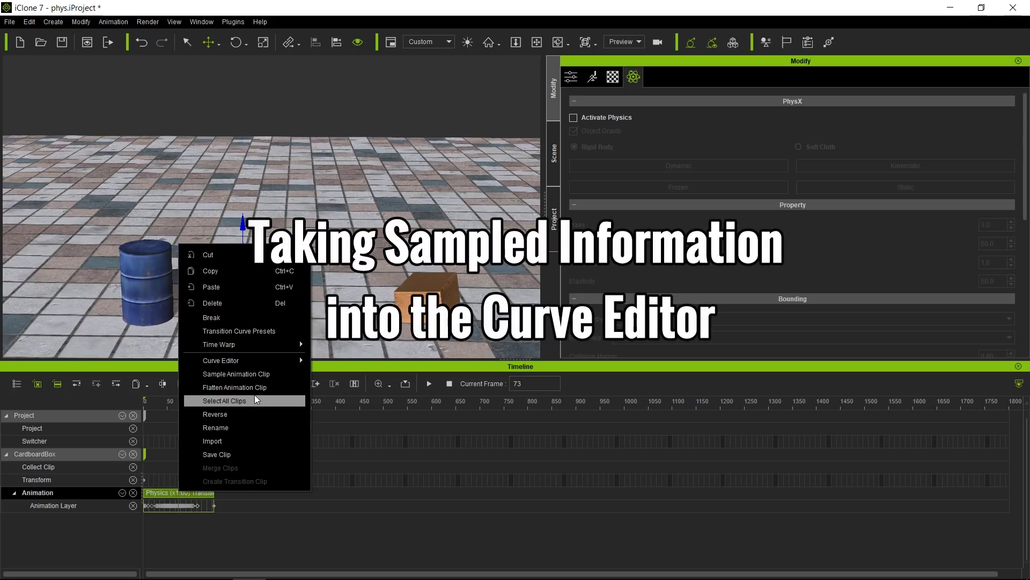
{"action": "mouse_move", "coordinate": [269, 365]}
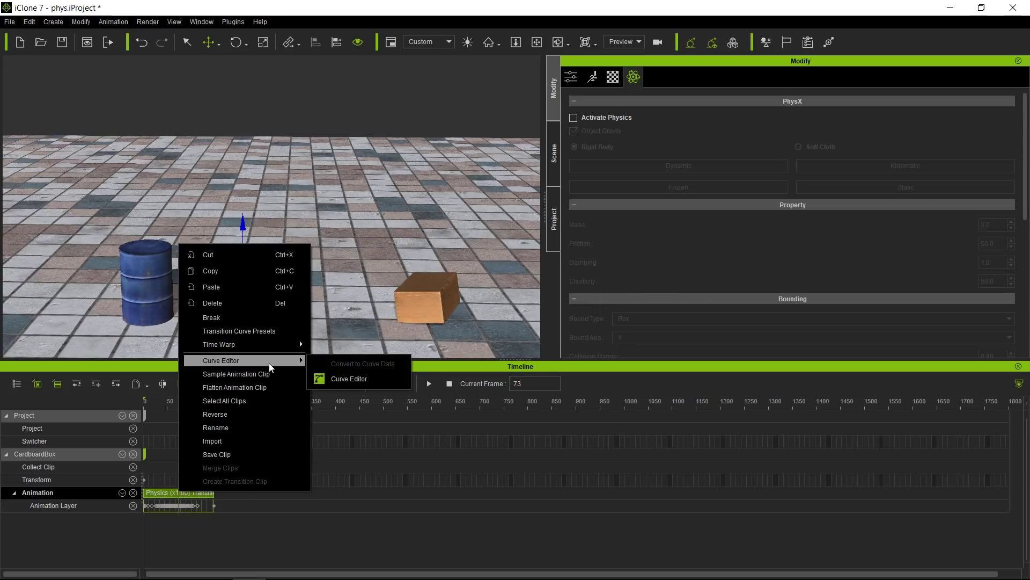
{"action": "left_click", "coordinate": [343, 378]}
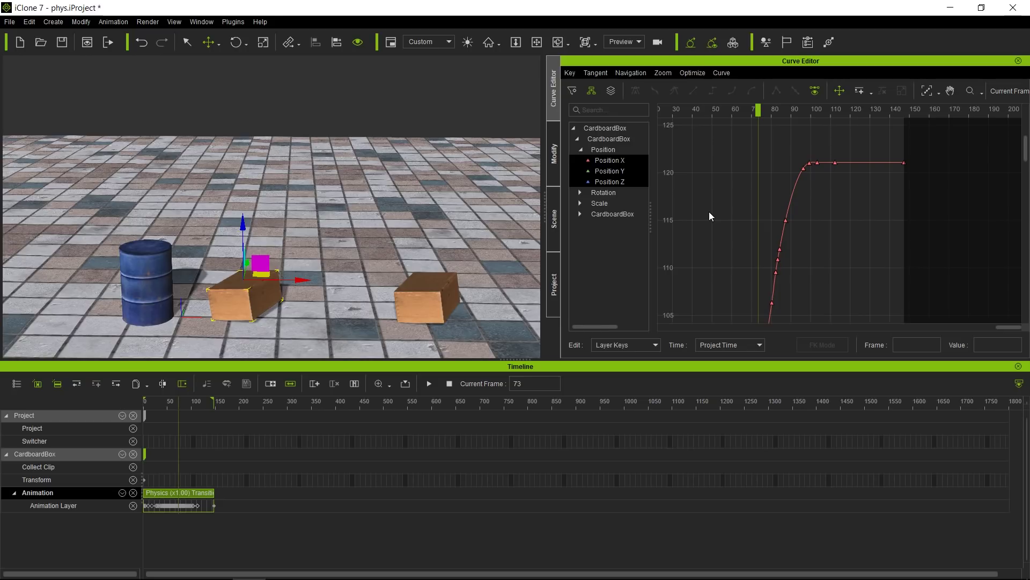
{"action": "left_click", "coordinate": [617, 149]}
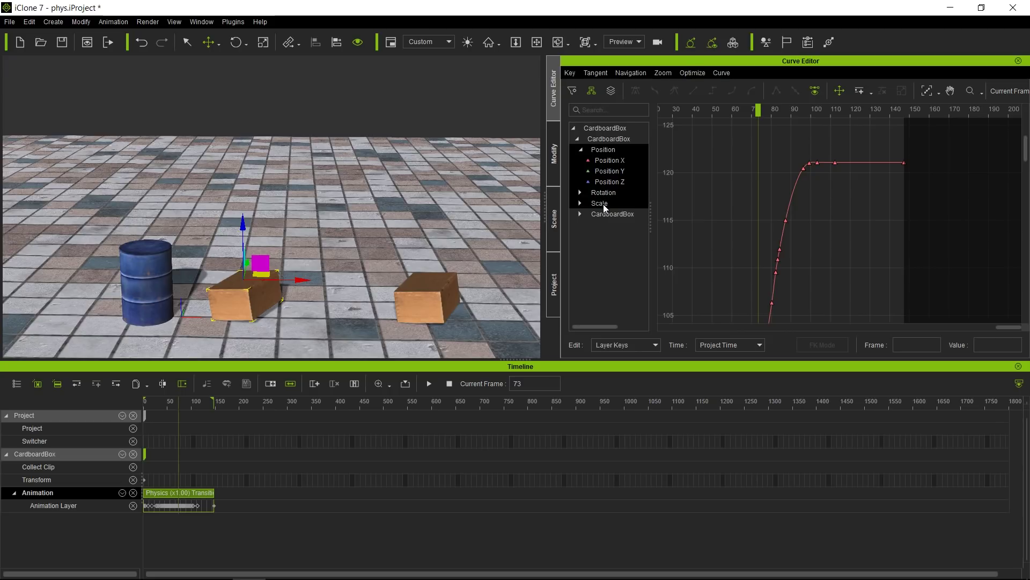
{"action": "left_click", "coordinate": [928, 92]}
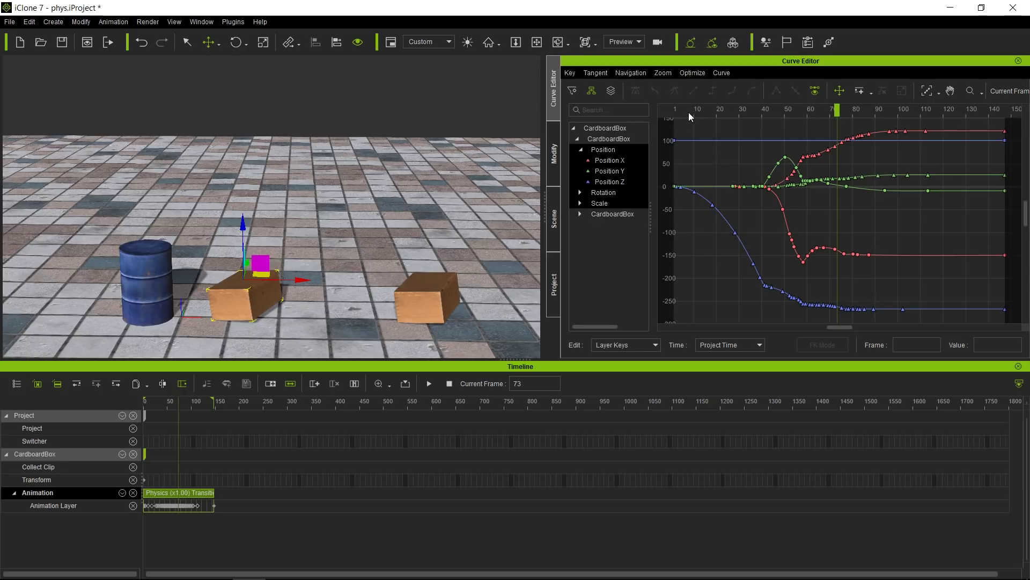
Step: Step through the fall from frame 1 and stop at frame 40, where the box meets the barrel
{"action": "left_click_drag", "start_coordinate": [691, 111], "coordinate": [642, 118]}
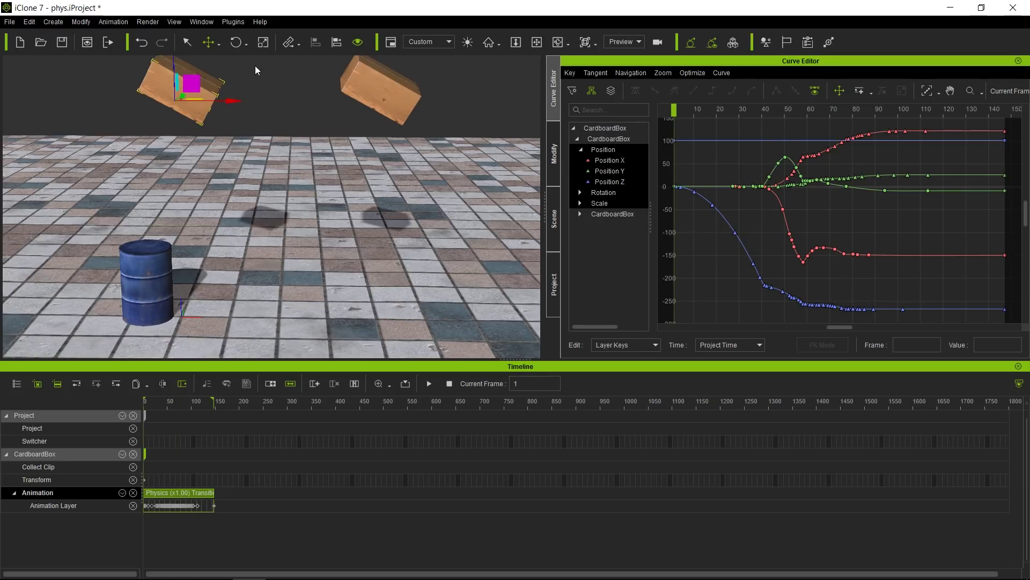
{"action": "key", "text": "space"}
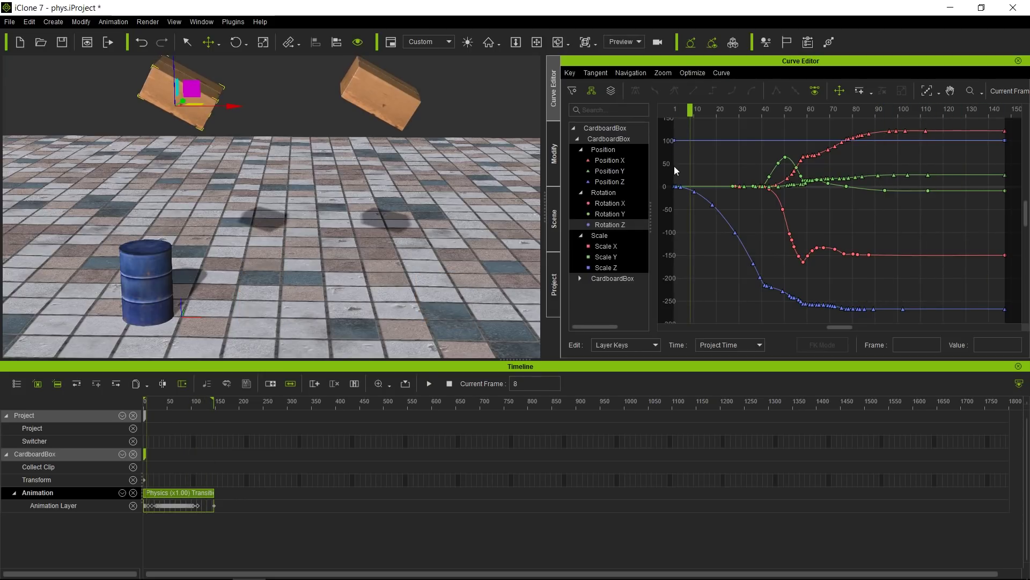
{"action": "left_click_drag", "start_coordinate": [695, 112], "coordinate": [759, 112]}
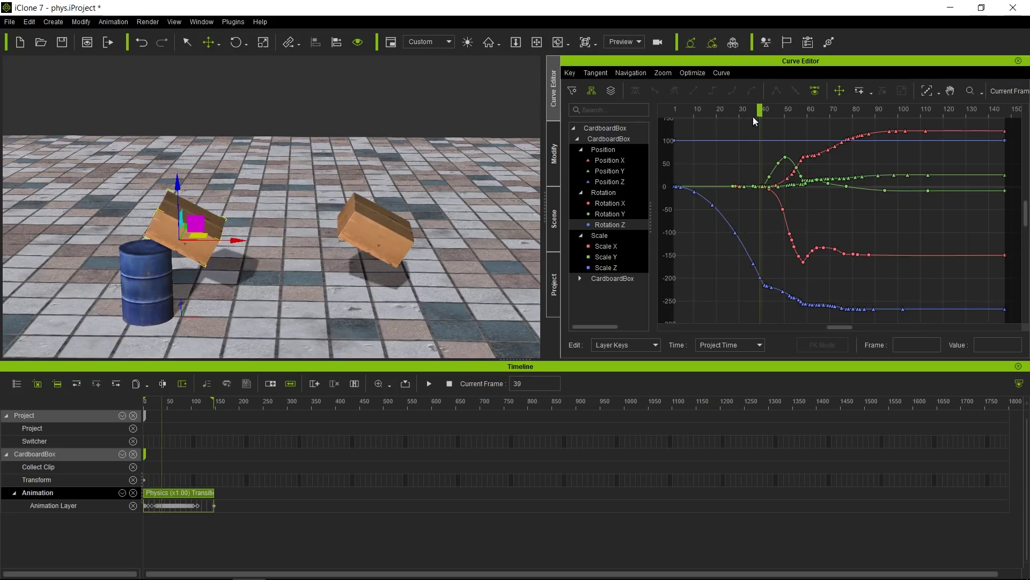
{"action": "right_click_drag", "start_coordinate": [427, 237], "coordinate": [430, 174]}
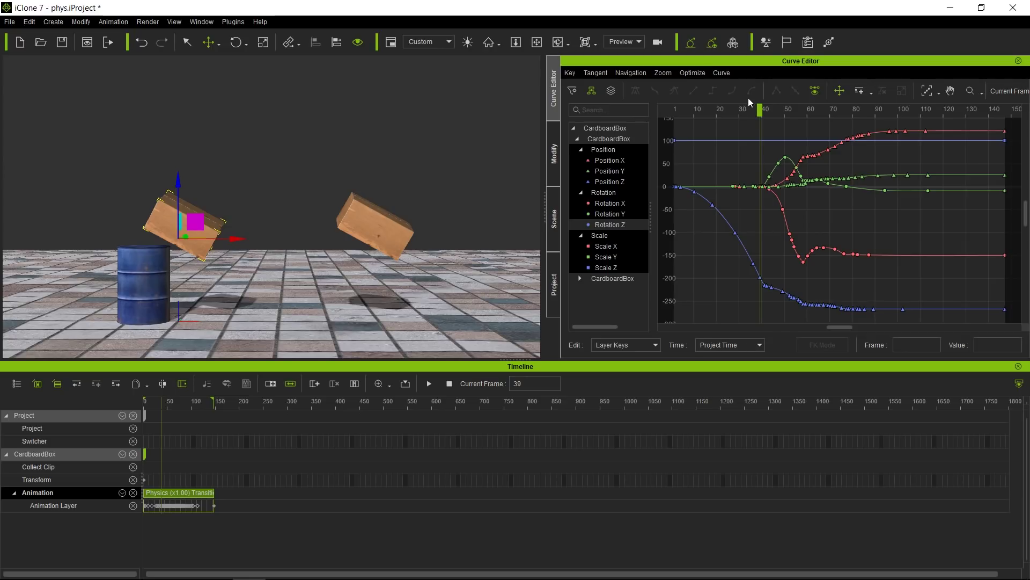
{"action": "left_click_drag", "start_coordinate": [760, 111], "coordinate": [758, 114]}
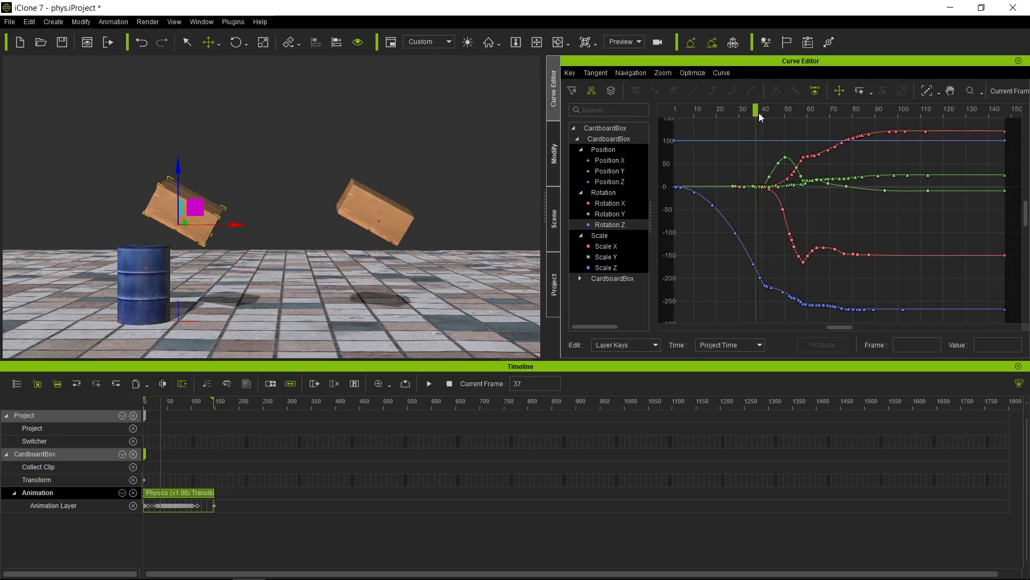
{"action": "left_click", "coordinate": [759, 112]}
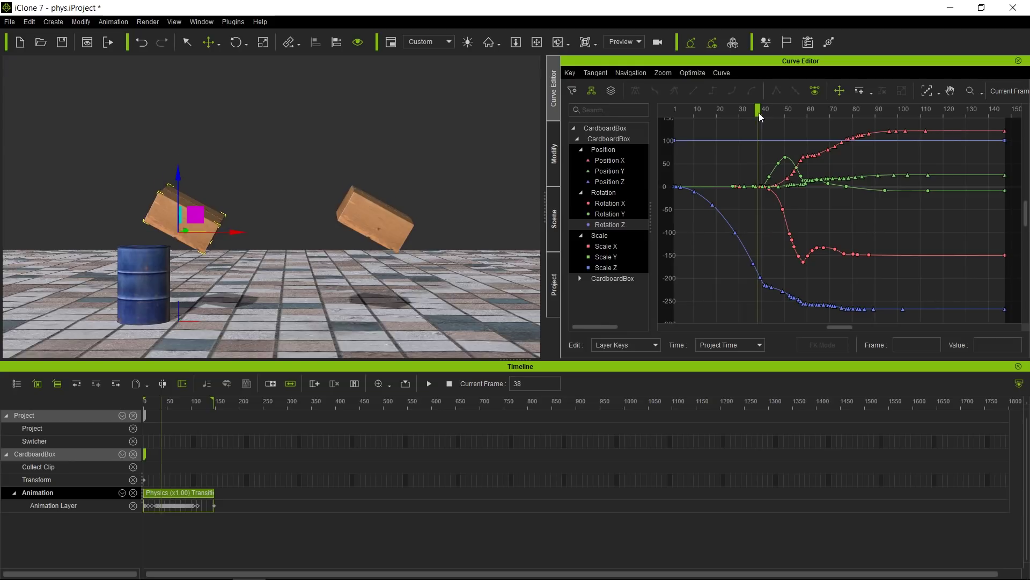
{"action": "key", "text": "Right"}
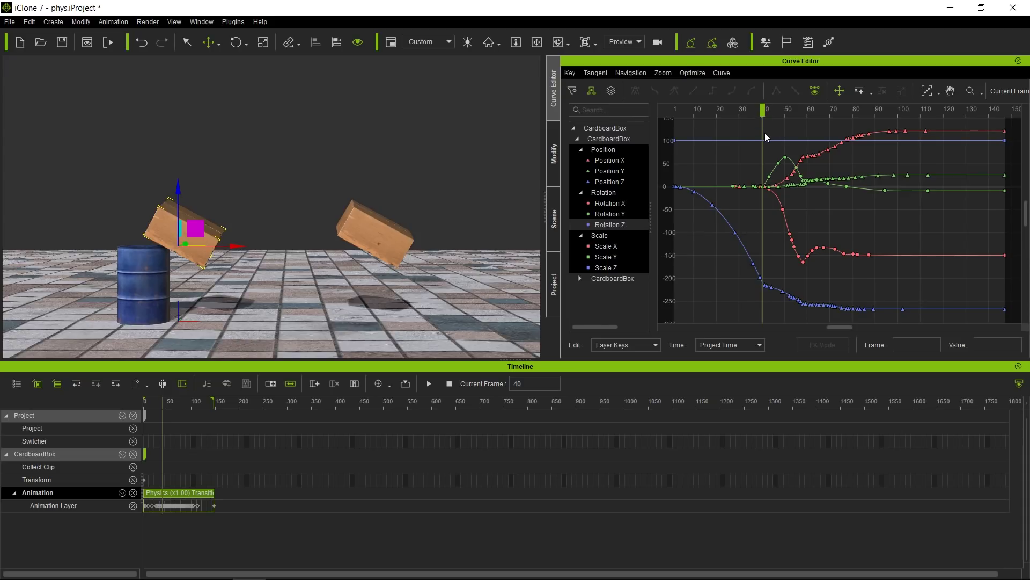
{"action": "mouse_move", "coordinate": [762, 132]}
{"action": "left_mouse_down"}
{"action": "mouse_move", "coordinate": [736, 278]}
{"action": "mouse_move", "coordinate": [687, 301]}
{"action": "mouse_move", "coordinate": [664, 328]}
{"action": "left_mouse_up"}
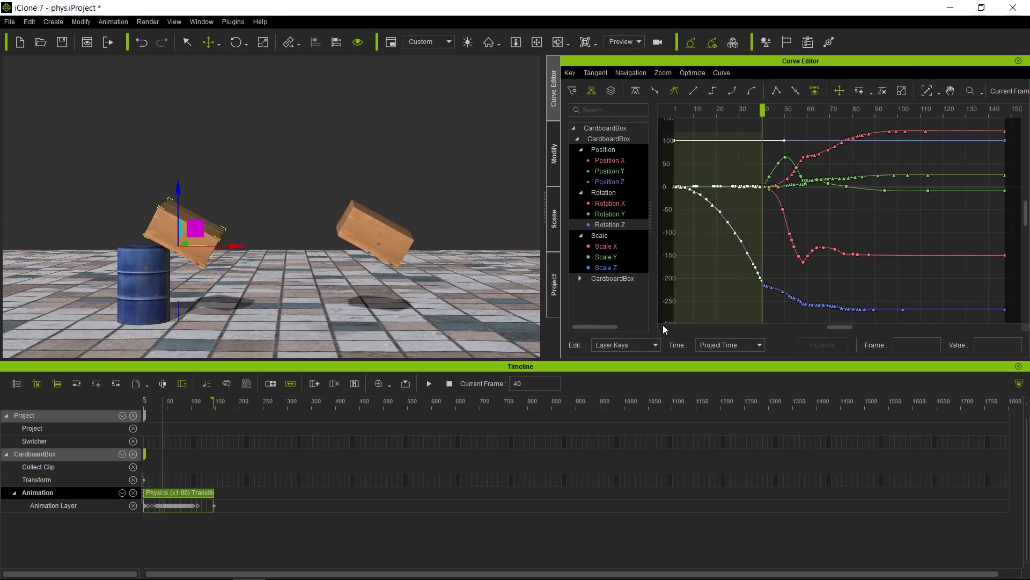
{"action": "left_click_drag", "start_coordinate": [664, 325], "coordinate": [664, 326]}
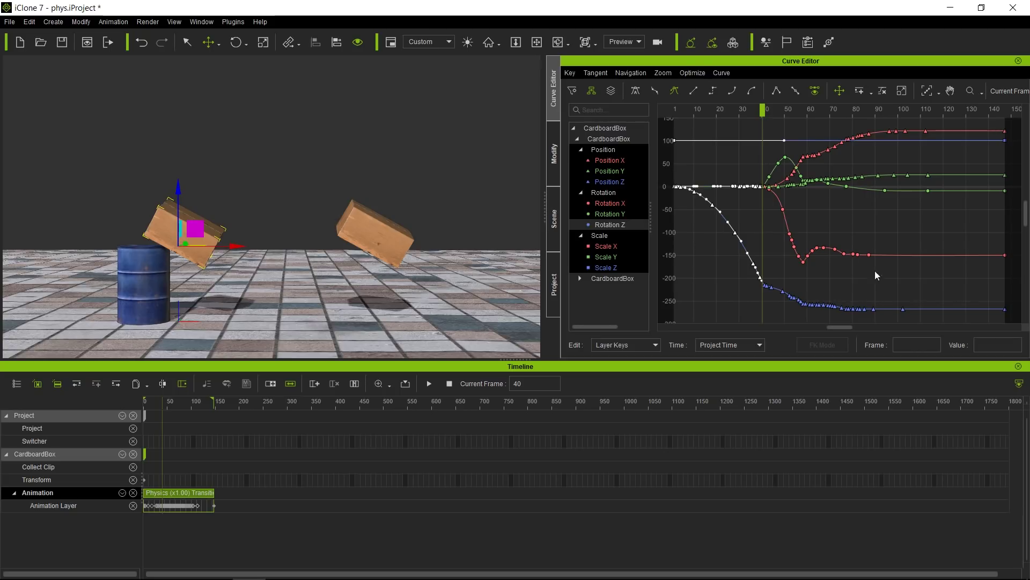
{"action": "left_click", "coordinate": [929, 95]}
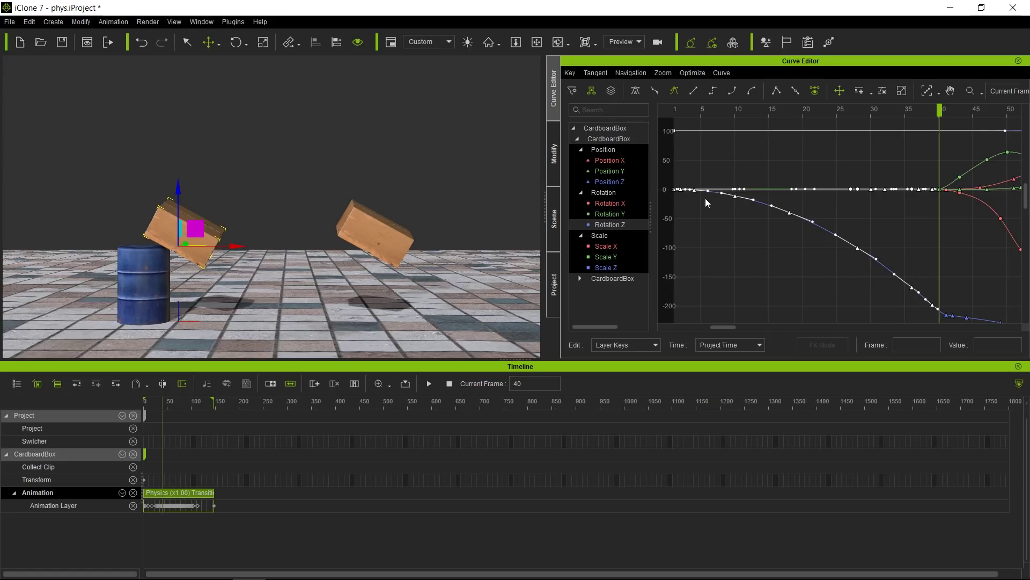
{"action": "left_click", "coordinate": [673, 164]}
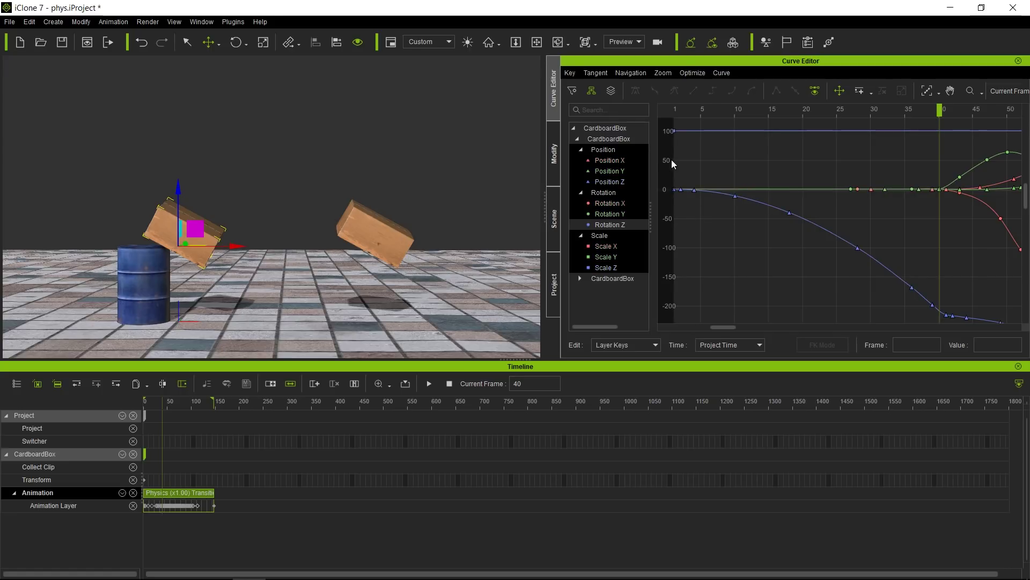
Step: Select the Position, Rotation and Scale tracks of the cardboard box together in the Curve Editor
{"action": "left_click", "coordinate": [603, 149]}
{"action": "left_click", "coordinate": [601, 194], "text": "ctrl"}
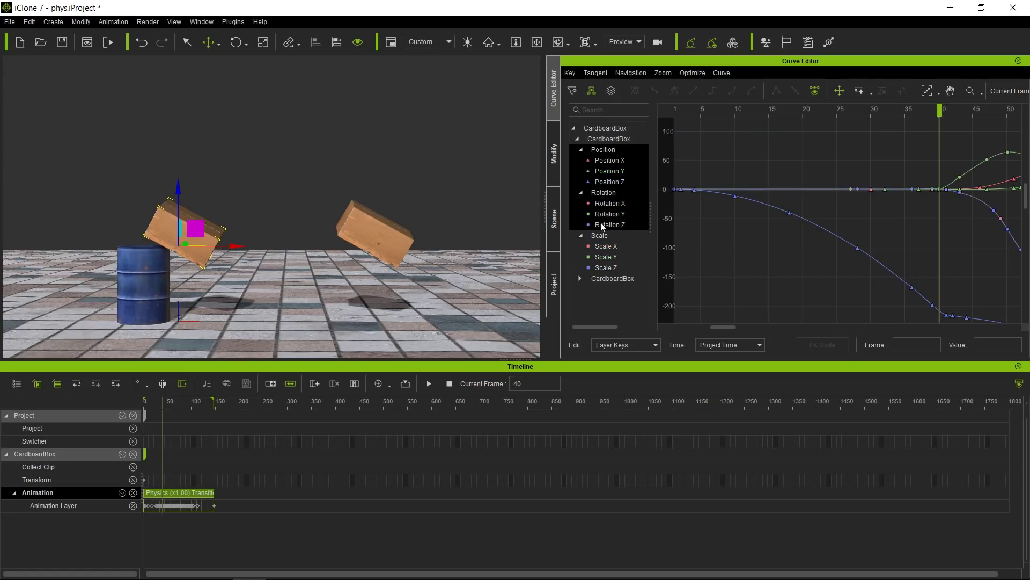
{"action": "left_click", "coordinate": [601, 235], "text": "ctrl"}
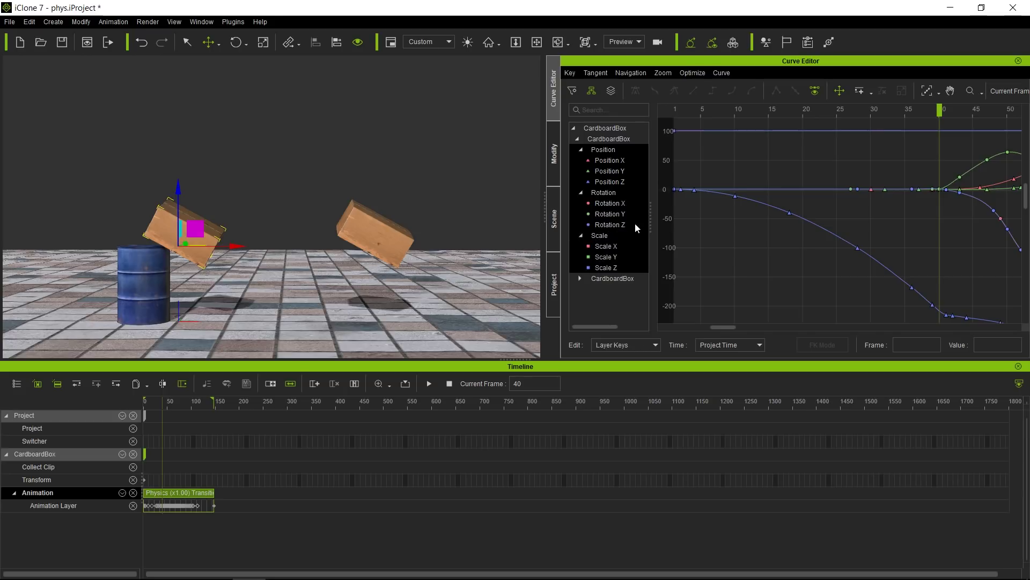
Step: Select all Position, Rotation and Scale keys from frame 1 to frame 40 and frame them in the graph
{"action": "scroll", "coordinate": [765, 237], "scroll_direction": "down", "scroll_amount": 2}
{"action": "scroll", "coordinate": [752, 239], "scroll_direction": "down", "scroll_amount": 4}
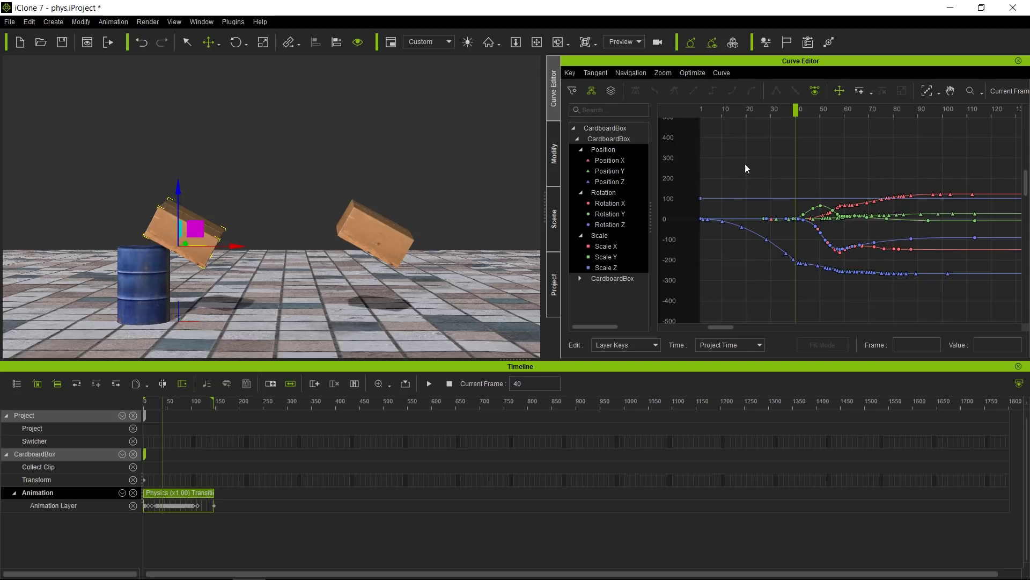
{"action": "scroll", "coordinate": [789, 183], "scroll_direction": "up", "scroll_amount": 2}
{"action": "scroll", "coordinate": [792, 174], "scroll_direction": "down", "scroll_amount": 2}
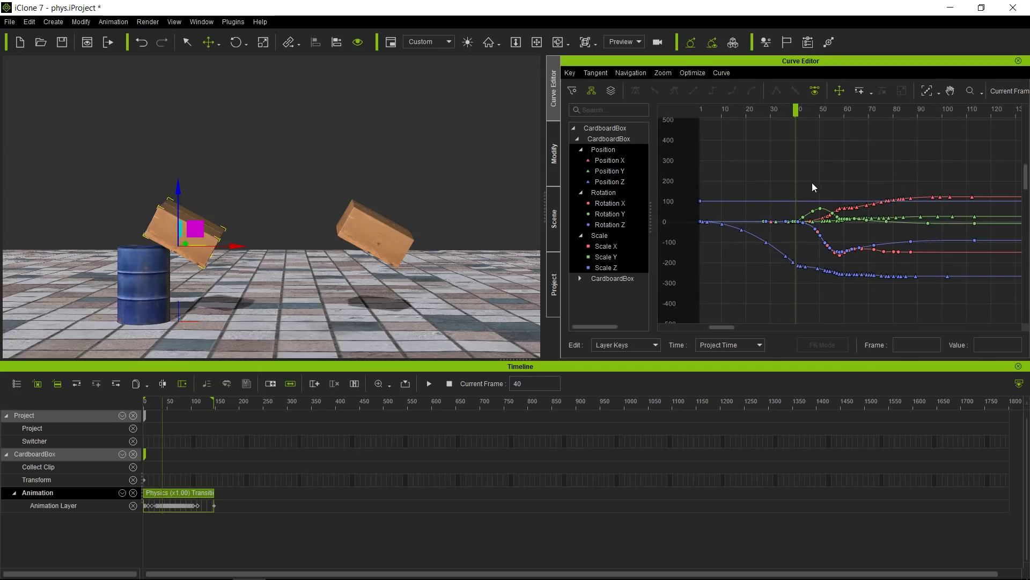
{"action": "left_click_drag", "start_coordinate": [795, 185], "coordinate": [671, 306]}
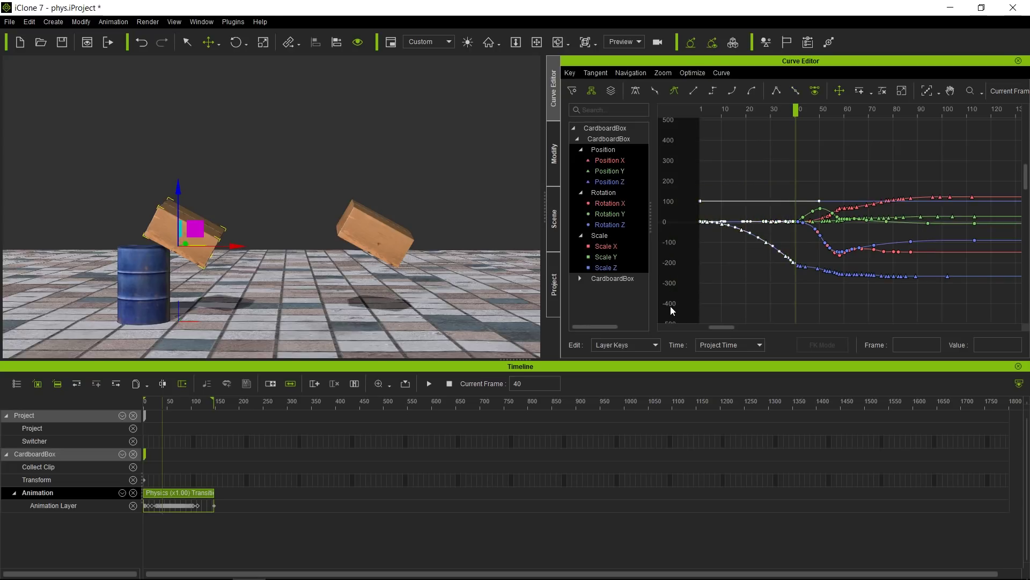
{"action": "left_click", "coordinate": [927, 91]}
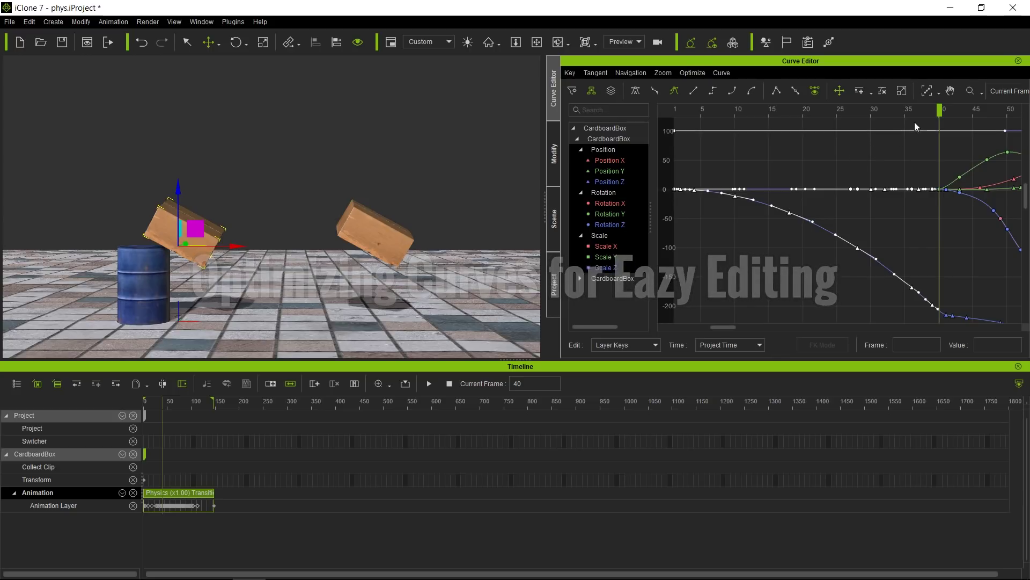
Step: Optimize the selected curve keys with a threshold of 0.5
{"action": "left_click", "coordinate": [697, 73]}
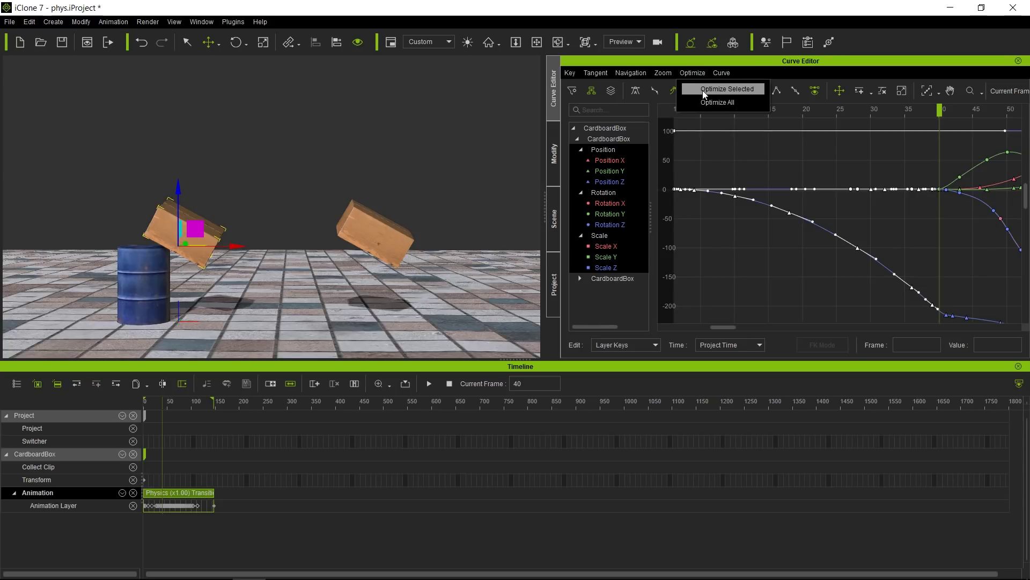
{"action": "left_click", "coordinate": [703, 89]}
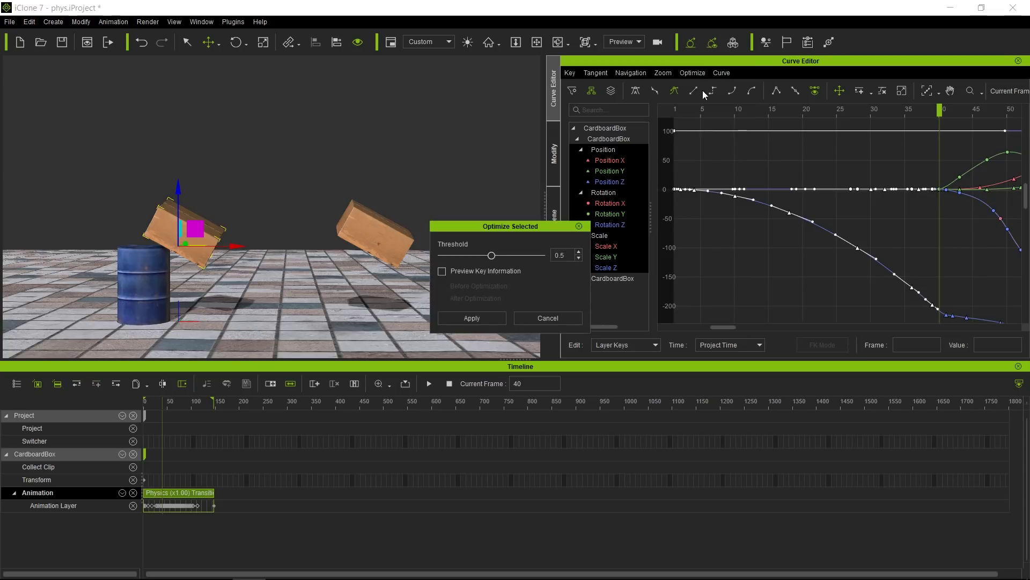
{"action": "left_click", "coordinate": [493, 322]}
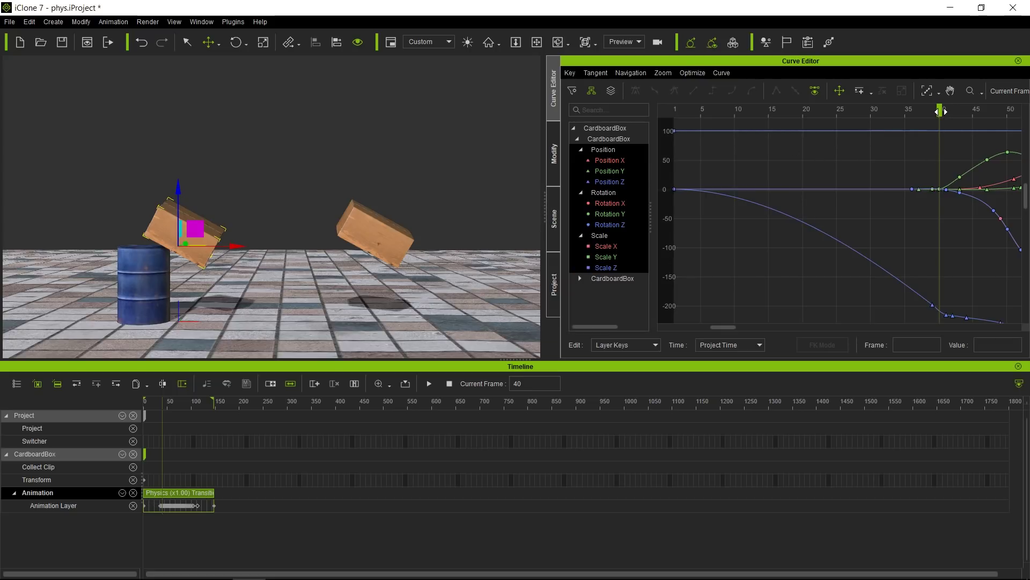
Step: Play back and scrub through the optimized fall, returning the playhead to frame 40
{"action": "key", "text": "space"}
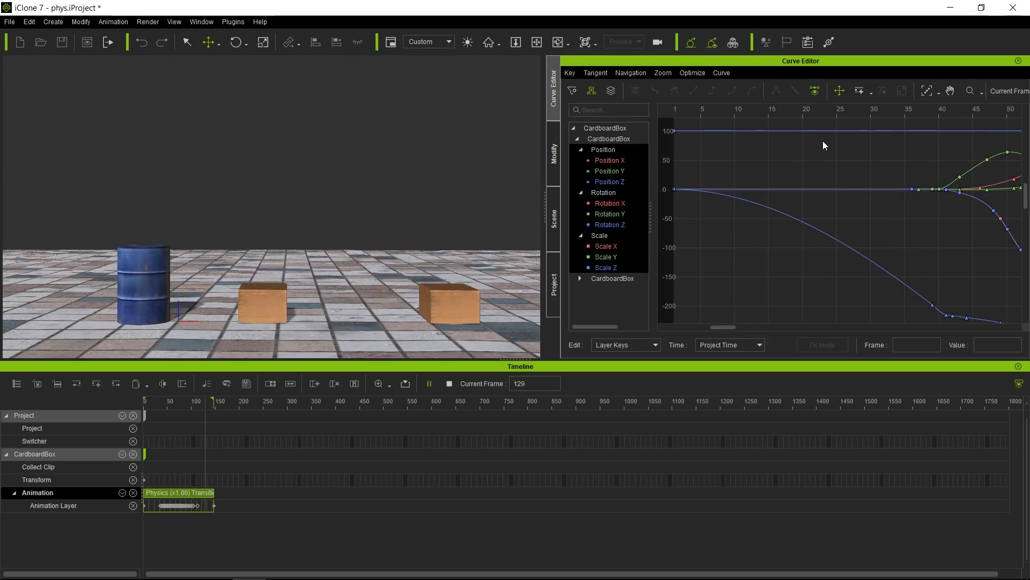
{"action": "left_click", "coordinate": [777, 110]}
{"action": "left_click_drag", "start_coordinate": [777, 110], "coordinate": [838, 134]}
{"action": "left_click", "coordinate": [912, 111]}
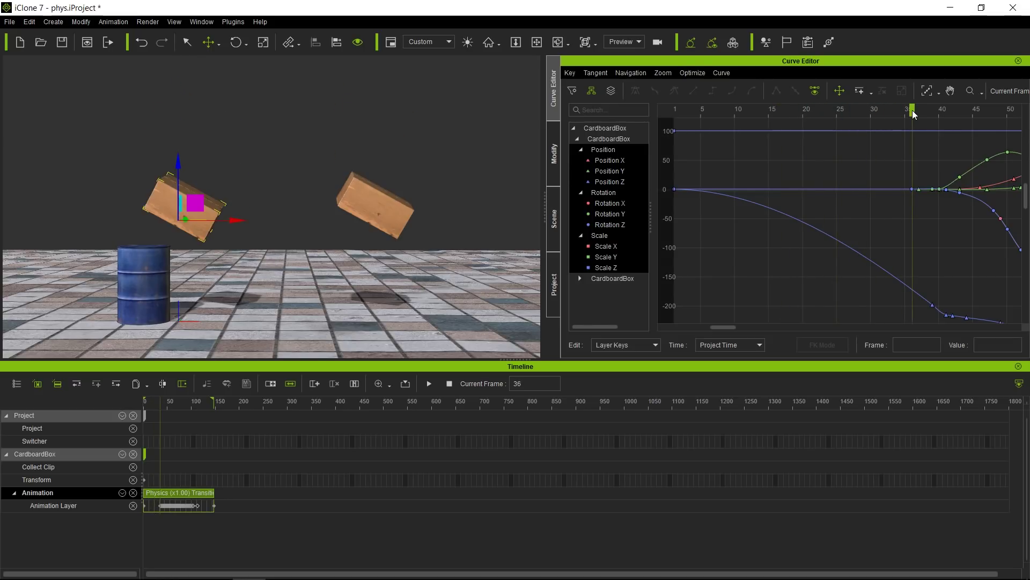
{"action": "key", "text": "space"}
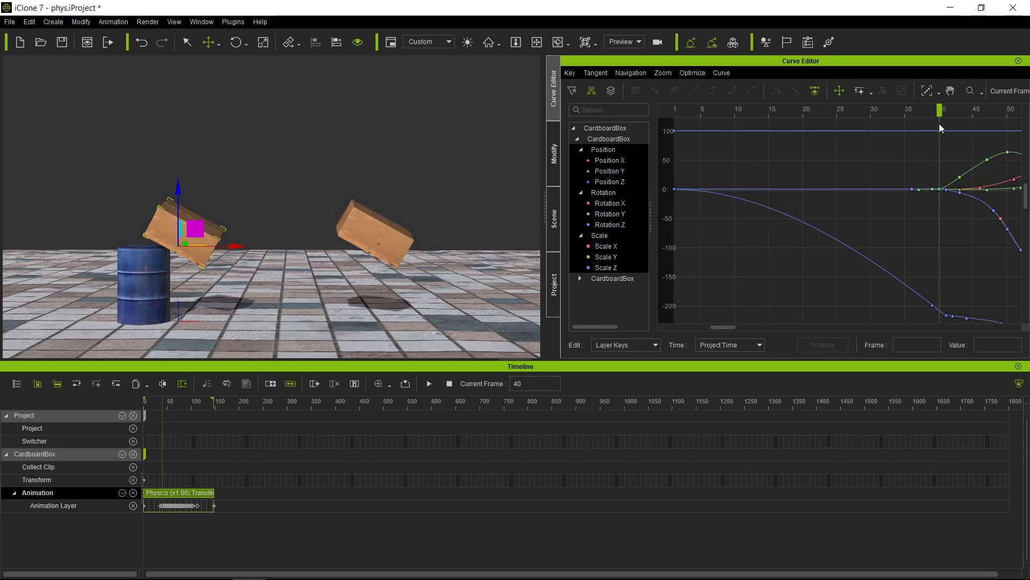
Step: Select the optimized fall keys from frame 1 to 40 and region-scale them horizontally so the fall starts at frame 13
{"action": "left_click_drag", "start_coordinate": [936, 124], "coordinate": [637, 382]}
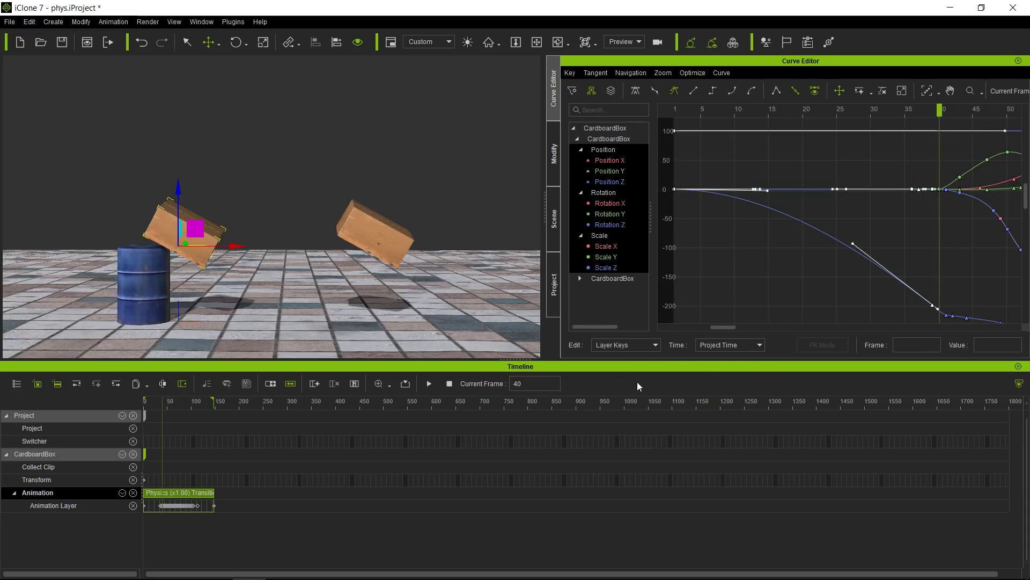
{"action": "left_click", "coordinate": [902, 91]}
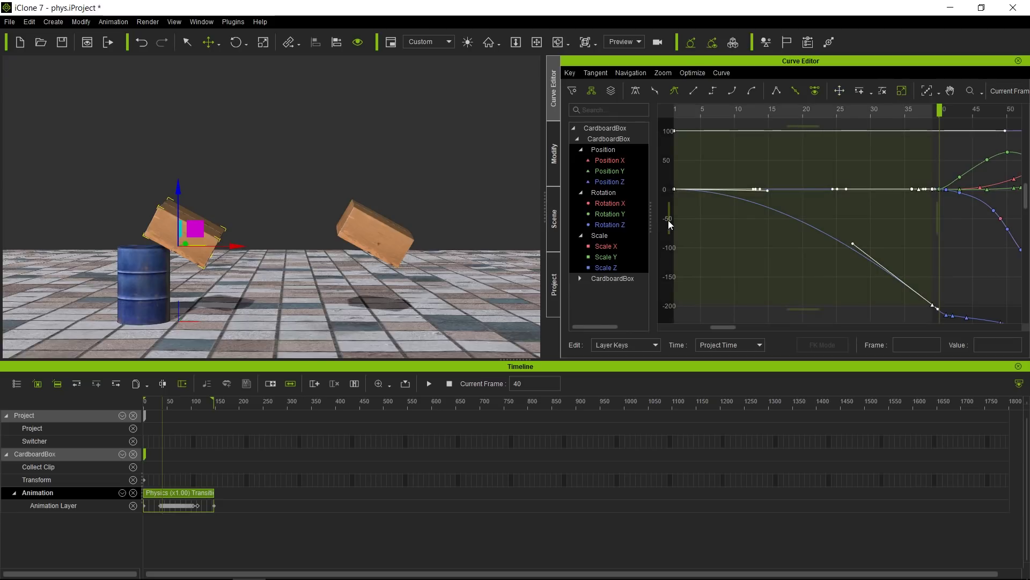
{"action": "left_click_drag", "start_coordinate": [669, 220], "coordinate": [751, 225]}
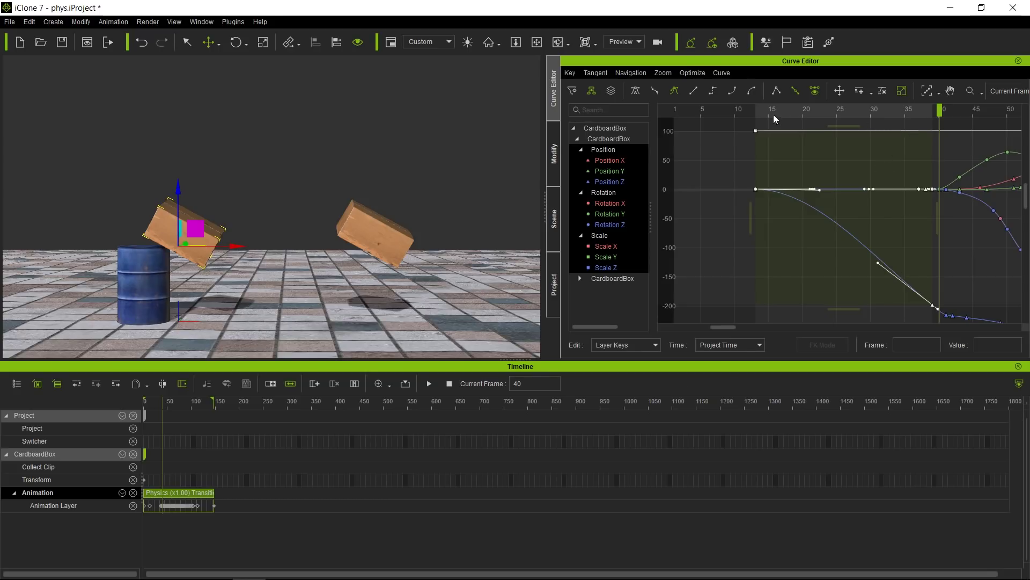
Step: Play back the shortened fall from the first frame and place the playhead at frame 13
{"action": "key", "text": "Home"}
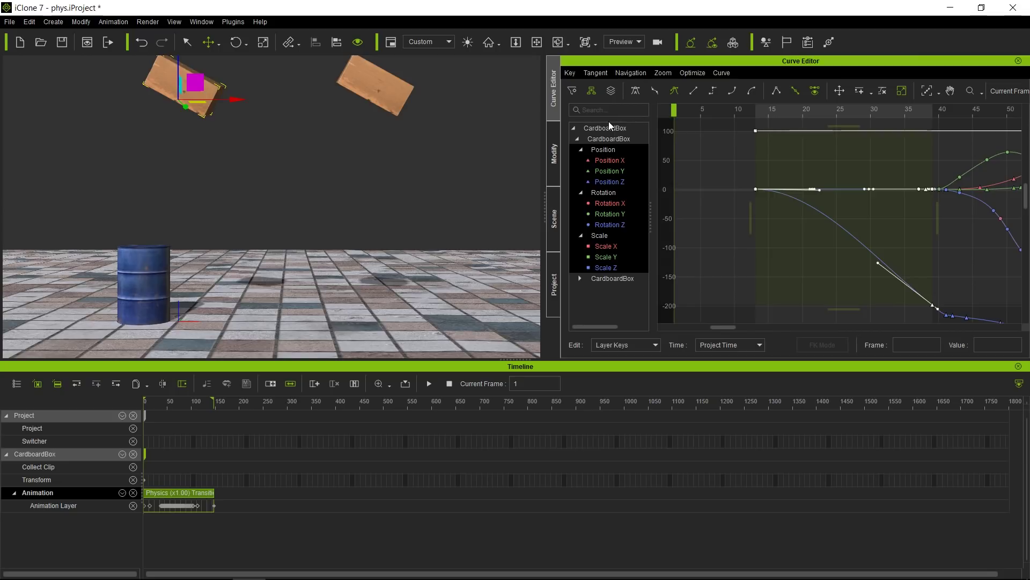
{"action": "key", "text": "space"}
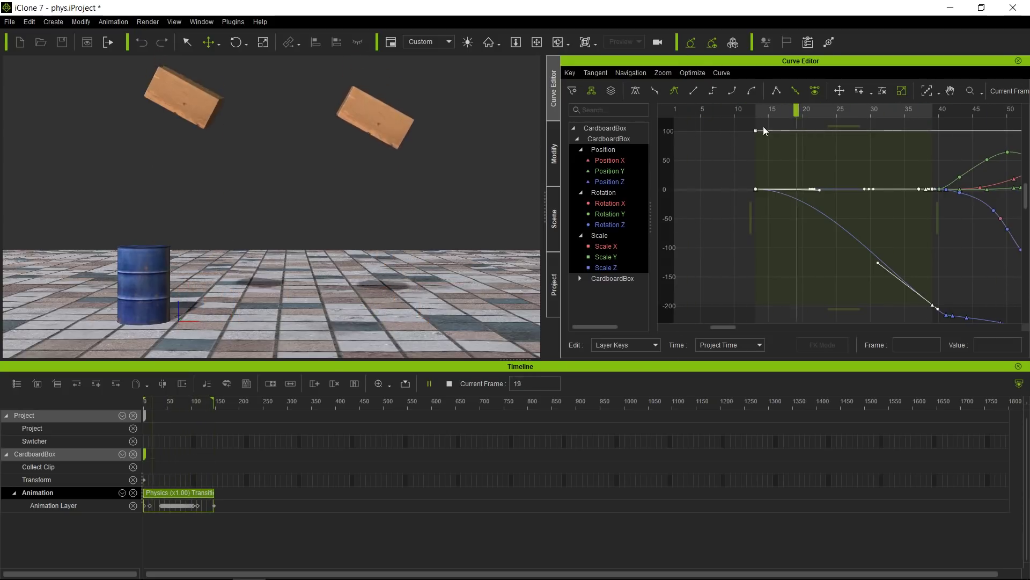
{"action": "left_click", "coordinate": [752, 113]}
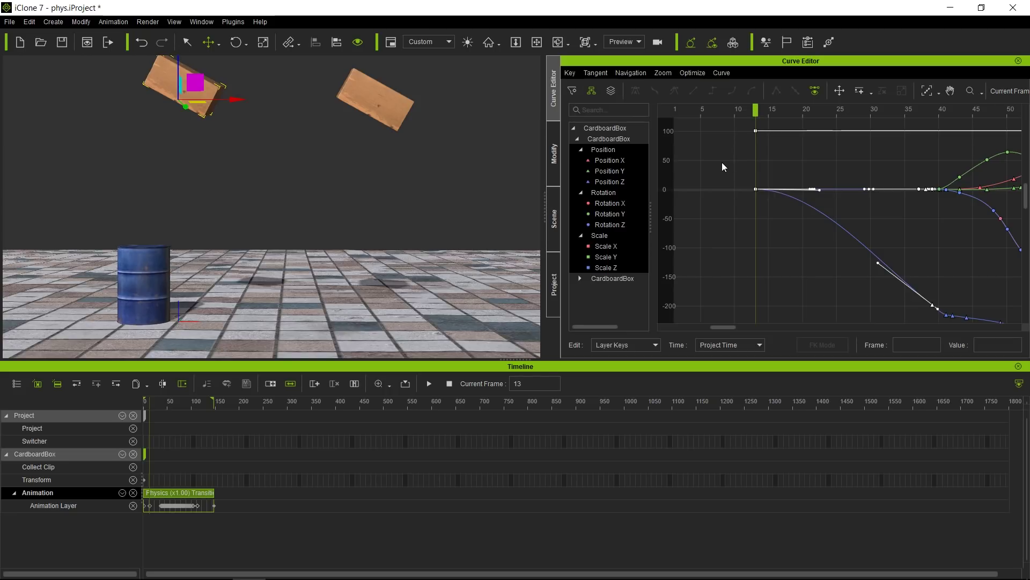
Step: Select all keys of the cardboard box's curves and shift them together so the animation starts at frame 1
{"action": "key", "text": "ctrl+a"}
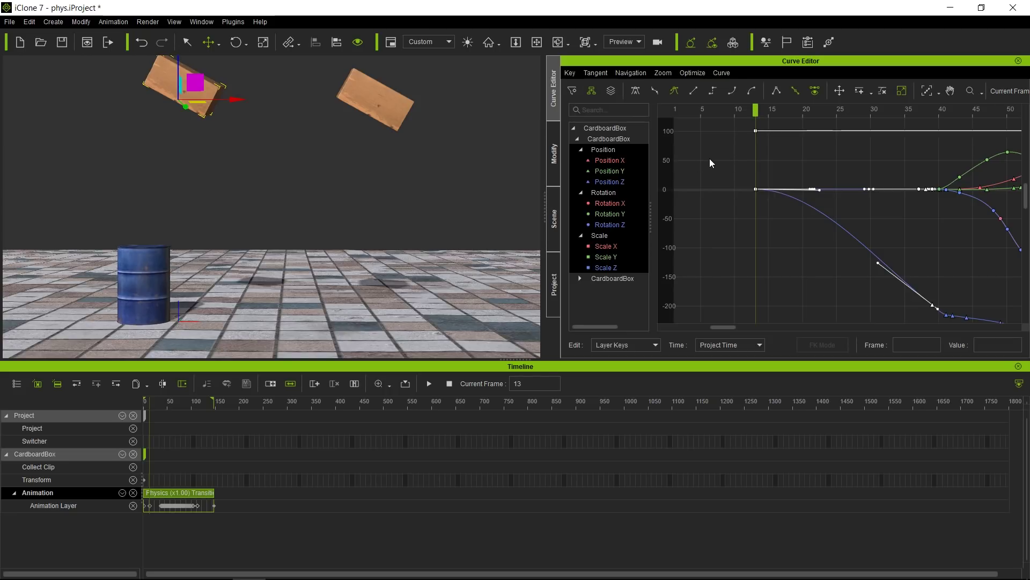
{"action": "left_click", "coordinate": [709, 159]}
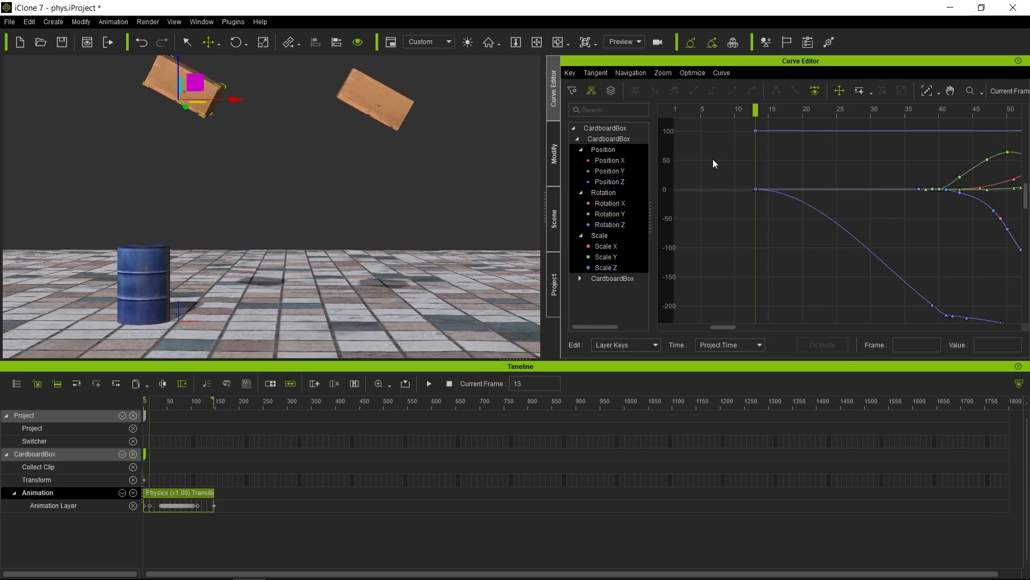
{"action": "key", "text": "f"}
{"action": "scroll", "coordinate": [707, 165], "scroll_direction": "down", "scroll_amount": 3}
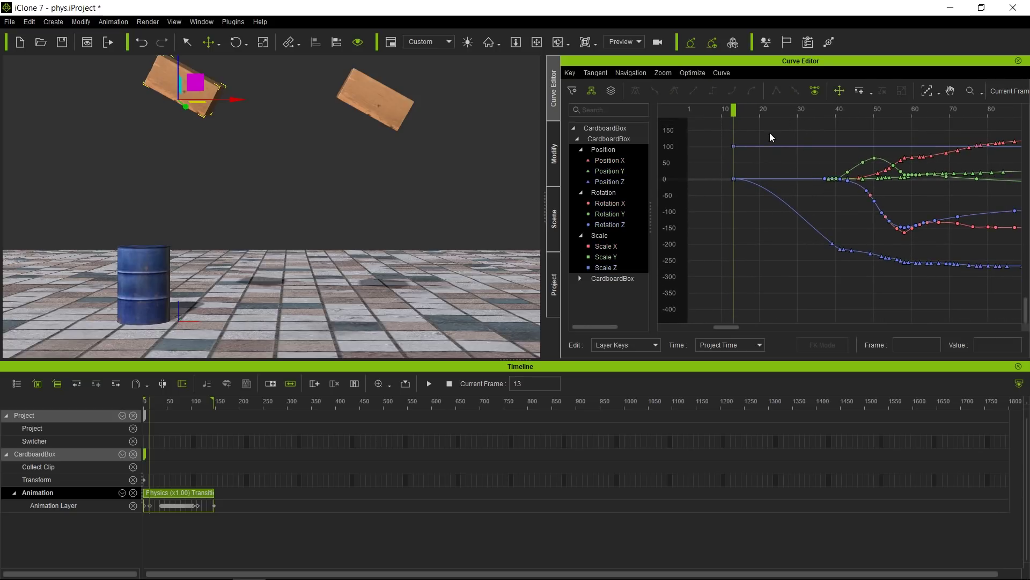
{"action": "scroll", "coordinate": [728, 151], "scroll_direction": "down", "scroll_amount": 3}
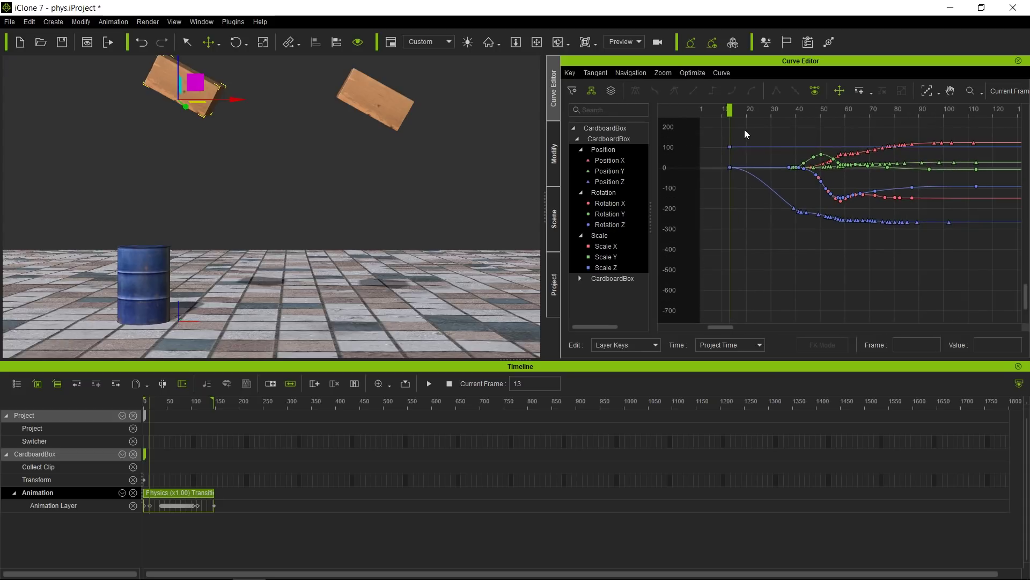
{"action": "left_click_drag", "start_coordinate": [751, 131], "coordinate": [775, 253]}
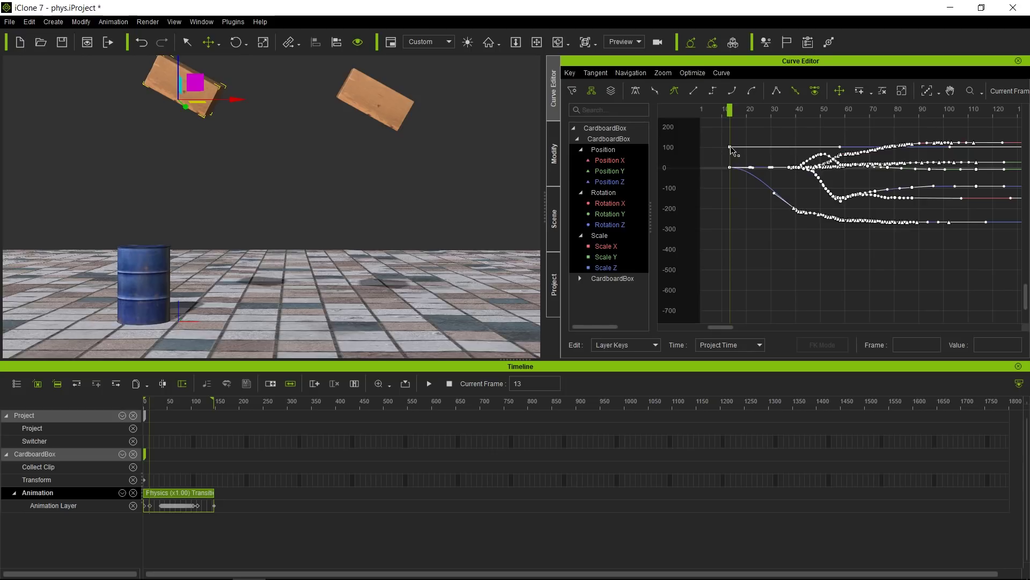
{"action": "left_click_drag", "start_coordinate": [730, 149], "coordinate": [701, 149]}
Step: Play back the shifted animation from the start until the box comes to rest
{"action": "left_click_drag", "start_coordinate": [728, 115], "coordinate": [682, 115]}
{"action": "key", "text": "space"}
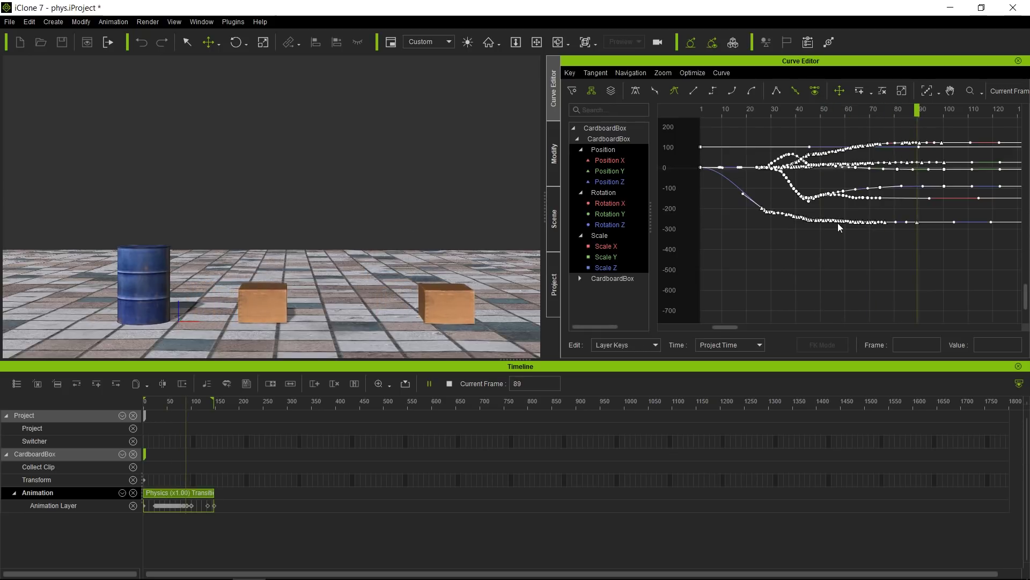
{"action": "key", "text": "space"}
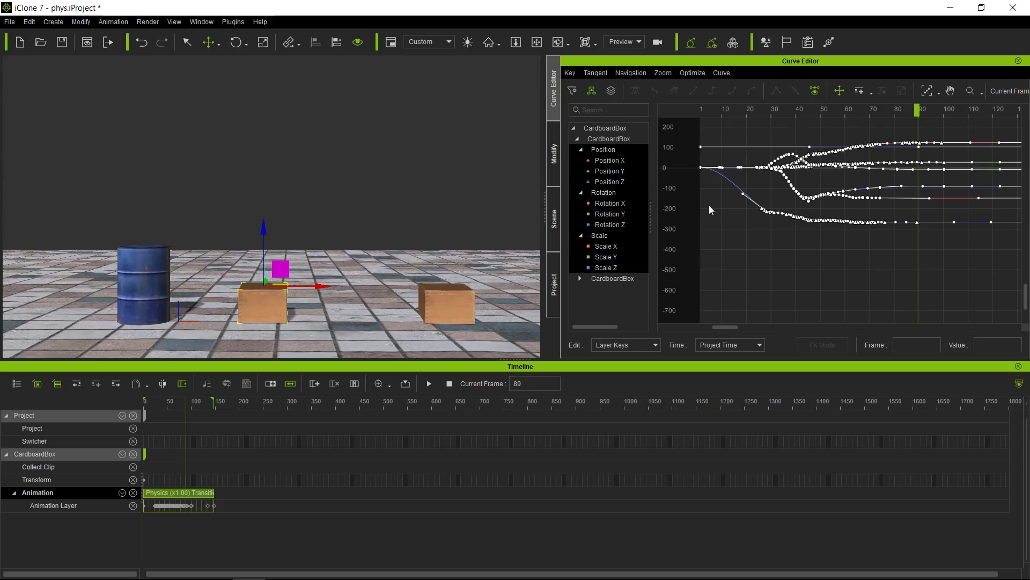
Step: Isolate the Position Z track and fit its whole curve in the graph
{"action": "left_click", "coordinate": [734, 211]}
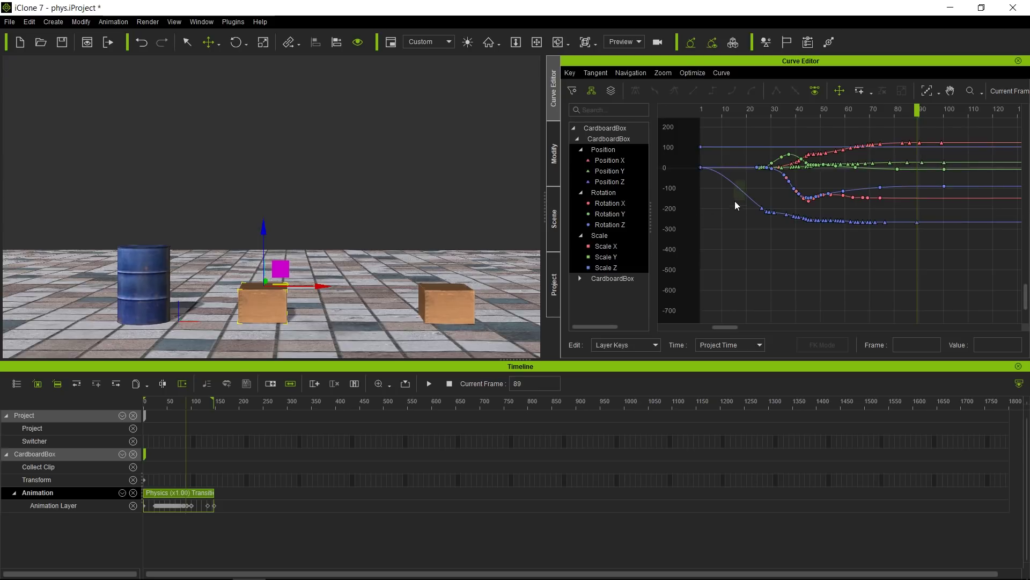
{"action": "left_click", "coordinate": [734, 204]}
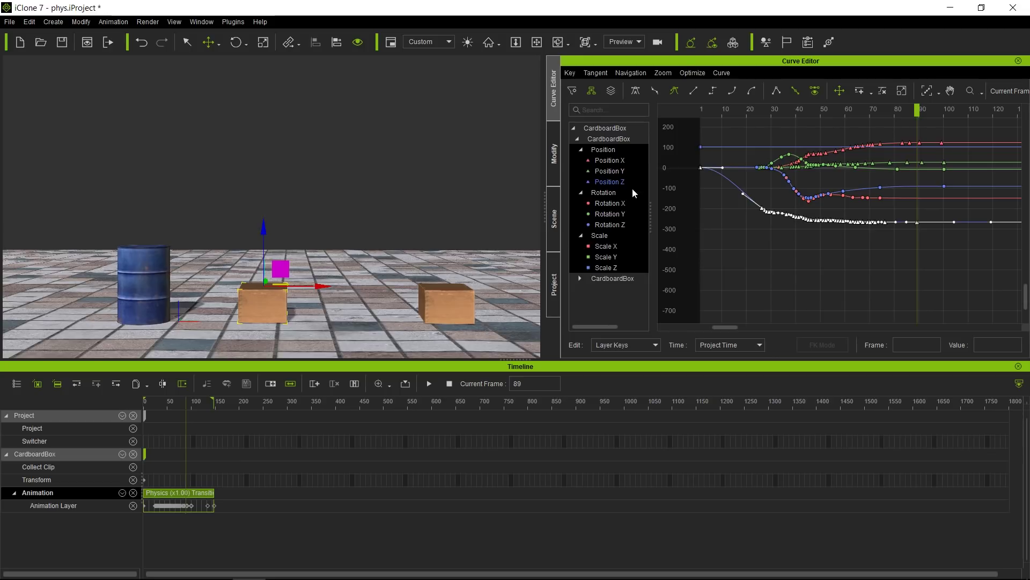
{"action": "left_click", "coordinate": [720, 212]}
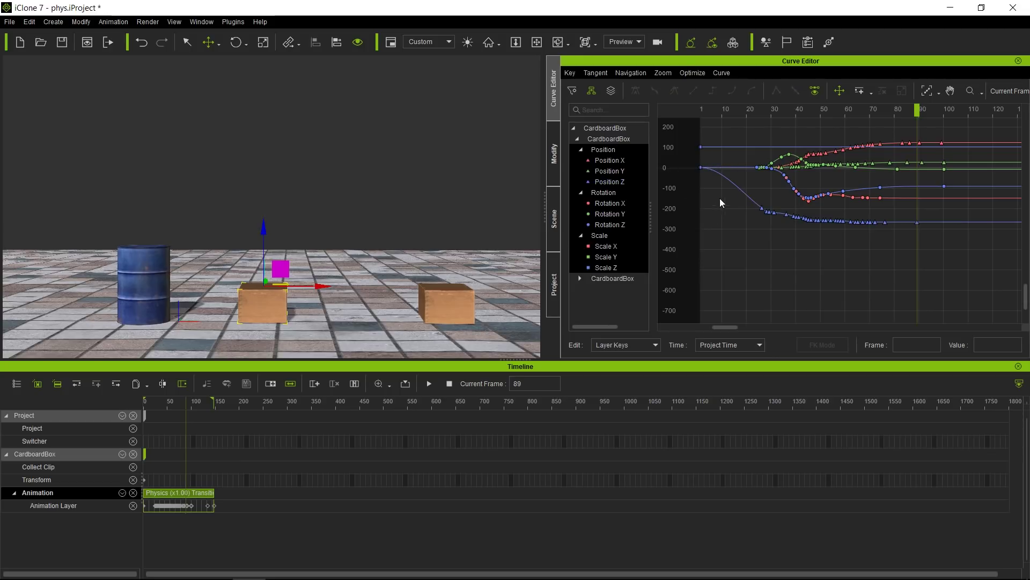
{"action": "left_click", "coordinate": [616, 183]}
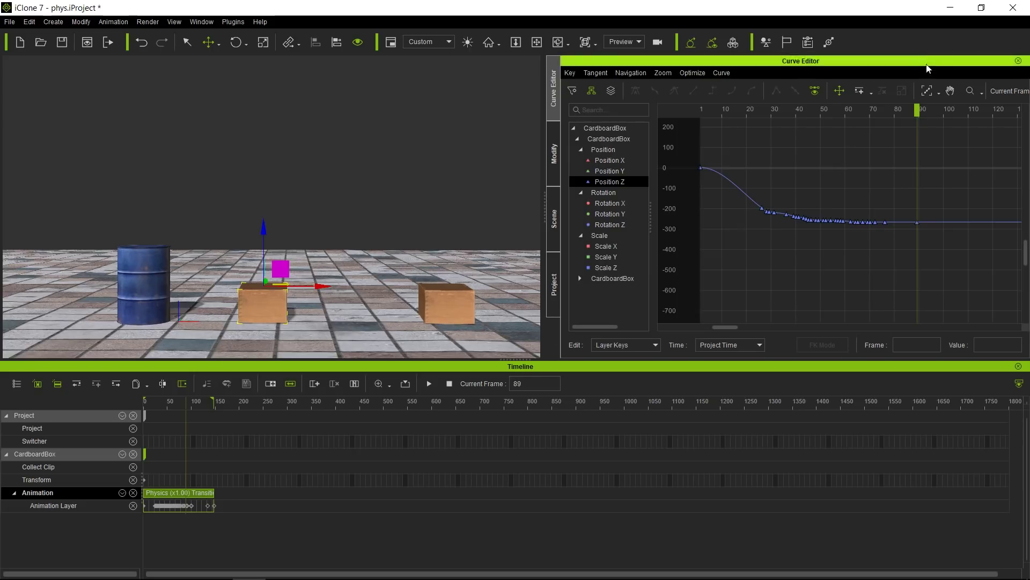
{"action": "left_click", "coordinate": [927, 92]}
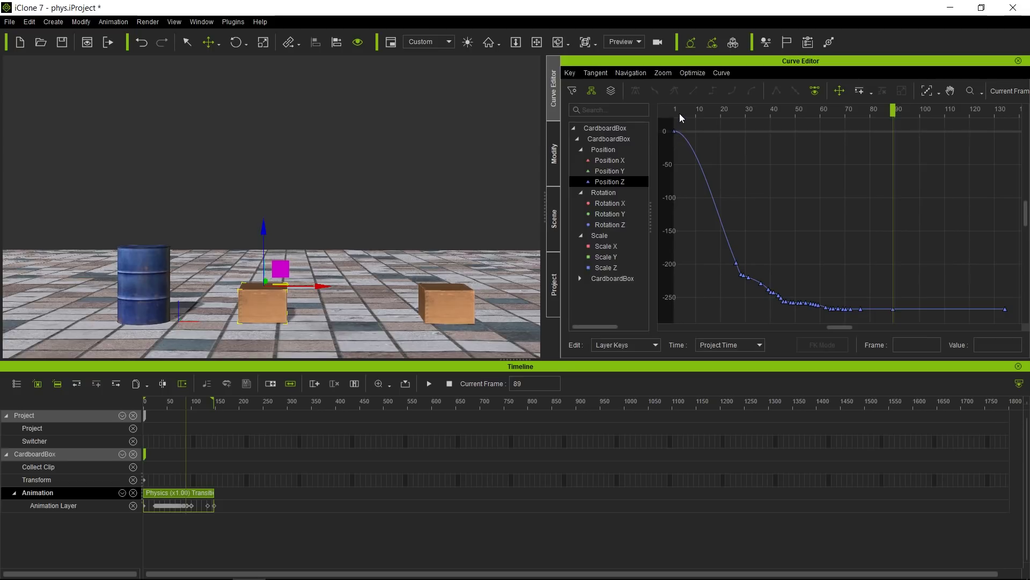
Step: Play the box's fall from the start and stop at about frame 46
{"action": "left_click", "coordinate": [663, 111]}
{"action": "key", "text": "space"}
{"action": "key", "text": "space"}
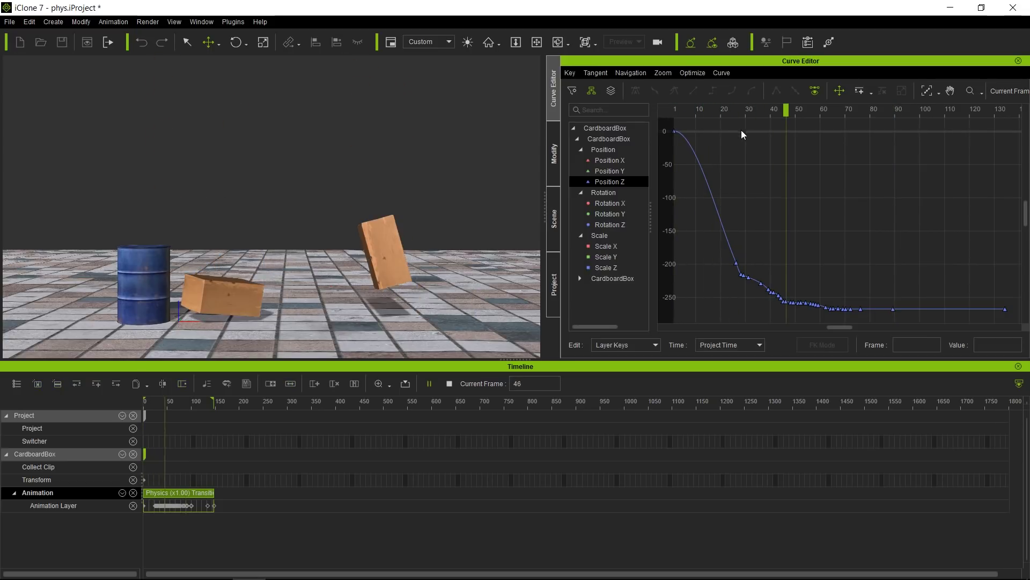
Step: Lower the tangent handle of the first Position Z key, steepen the incoming handle at frame 26, and play back the fall
{"action": "left_click", "coordinate": [674, 132]}
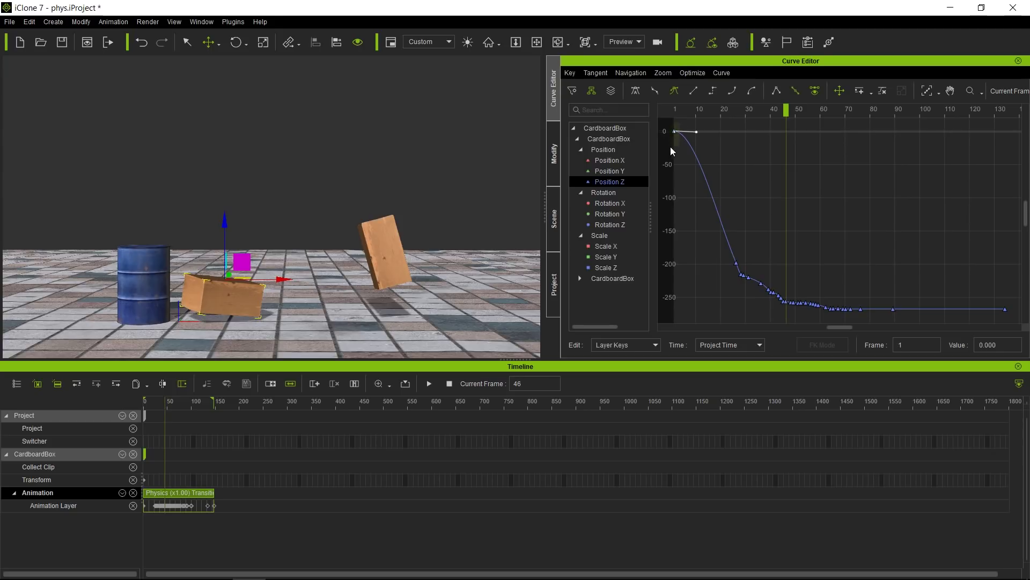
{"action": "left_click_drag", "start_coordinate": [696, 132], "coordinate": [695, 139]}
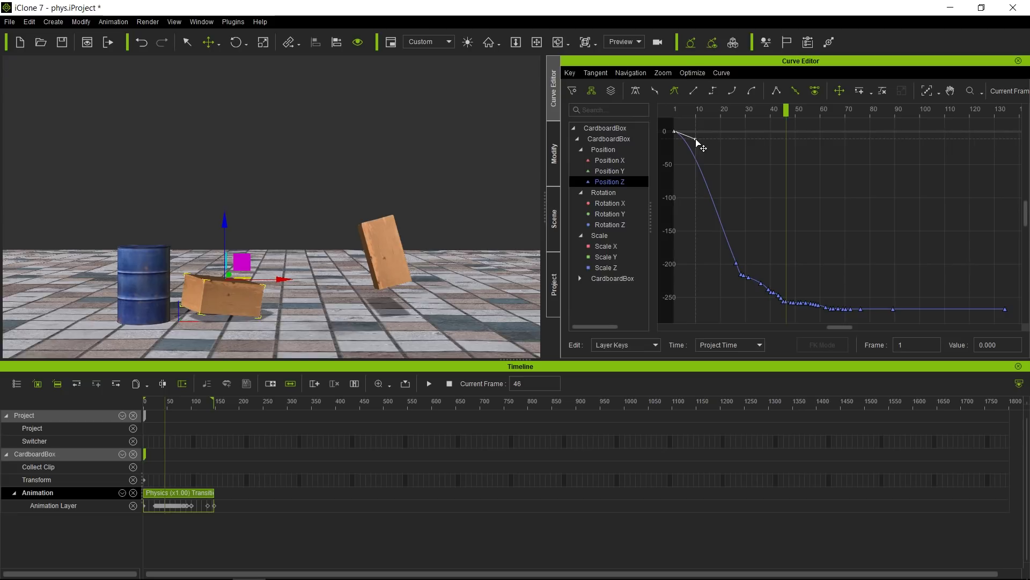
{"action": "left_click", "coordinate": [736, 263]}
{"action": "left_click_drag", "start_coordinate": [717, 218], "coordinate": [726, 214]}
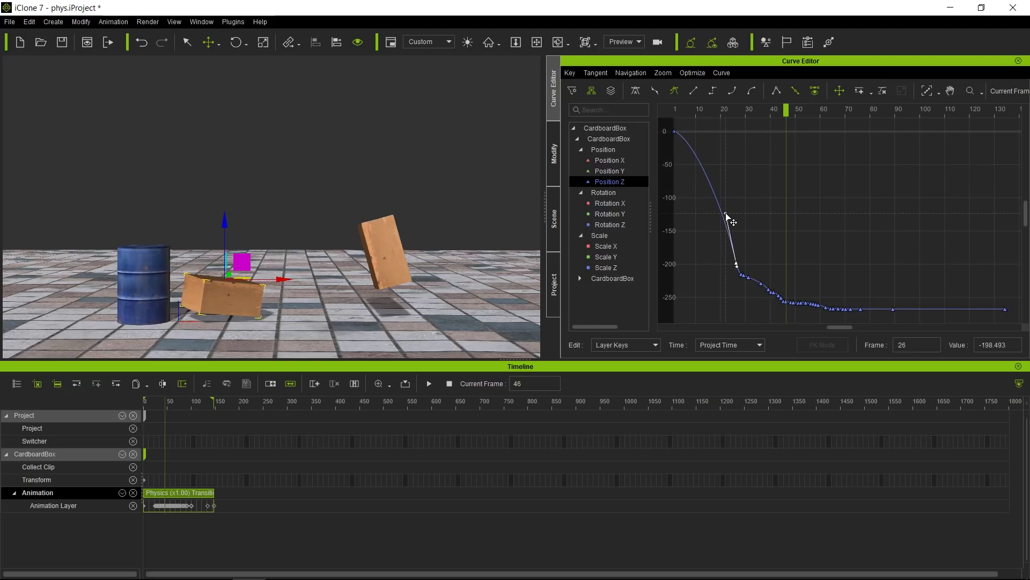
{"action": "left_click", "coordinate": [727, 109]}
{"action": "key", "text": "space"}
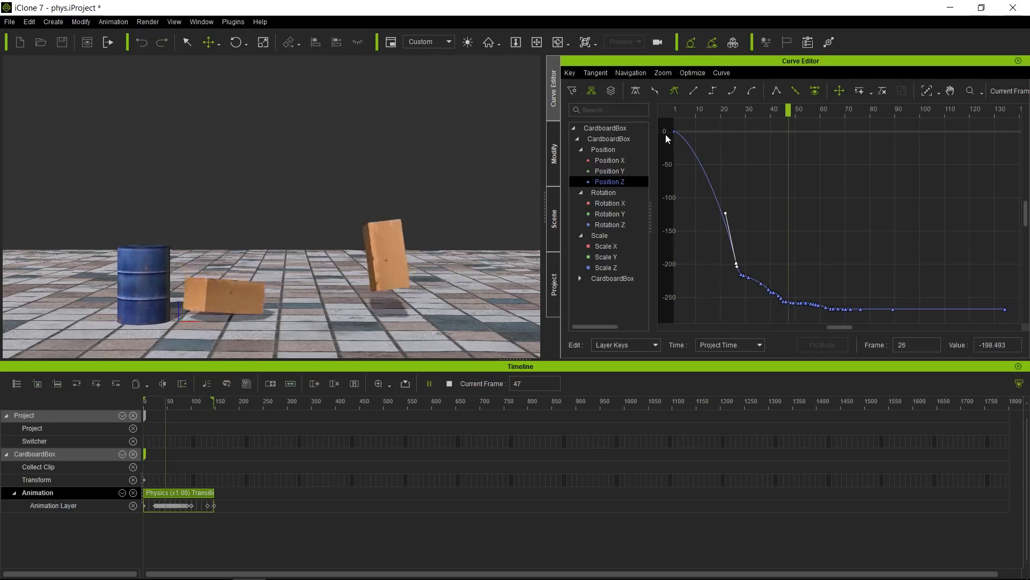
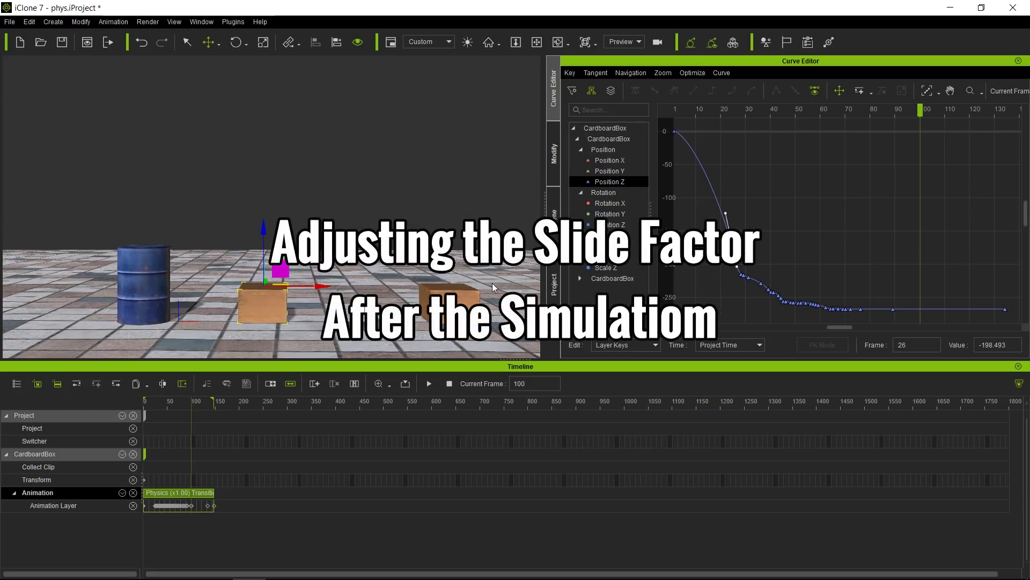
Step: Show only the Position X track, fit its curve in the graph, and scrub the slide to frame 70
{"action": "left_click", "coordinate": [627, 159]}
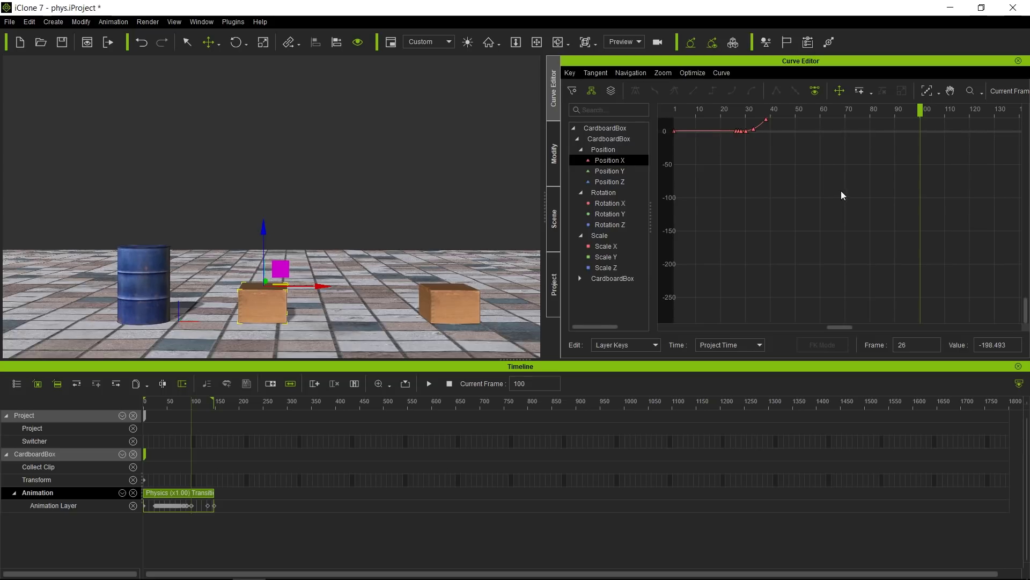
{"action": "left_click", "coordinate": [928, 91]}
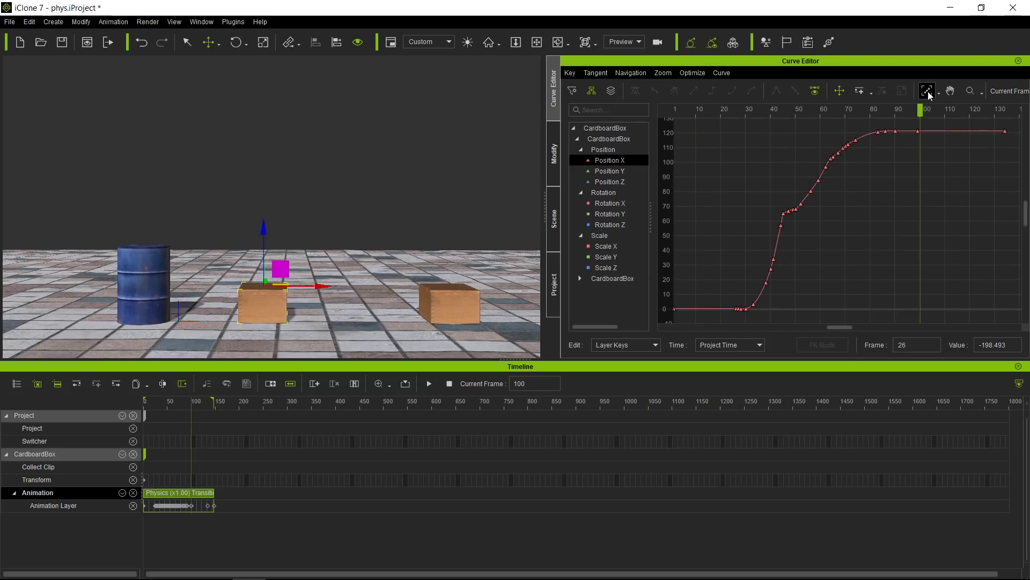
{"action": "left_click_drag", "start_coordinate": [816, 111], "coordinate": [853, 118]}
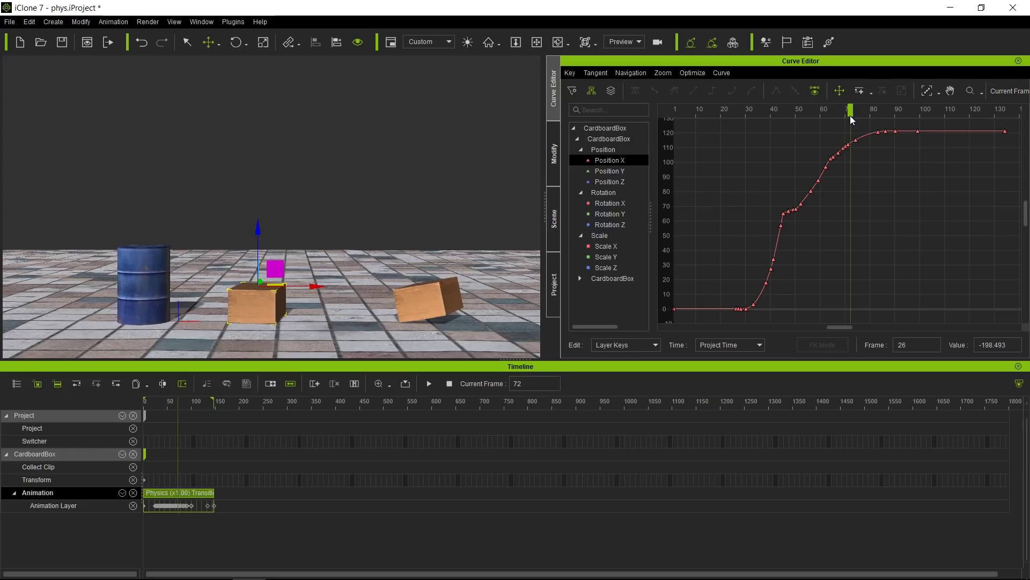
{"action": "left_click_drag", "start_coordinate": [853, 117], "coordinate": [845, 161]}
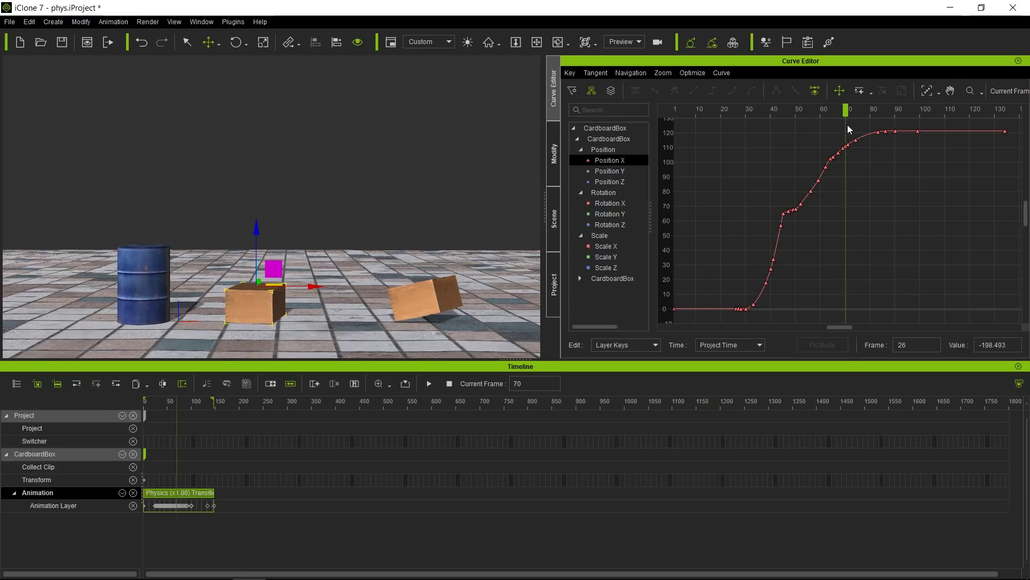
Step: Select the Position X keys from about frame 70 onward and region-scale them vertically so the slide ends at about 115.5
{"action": "left_click_drag", "start_coordinate": [842, 123], "coordinate": [1020, 149]}
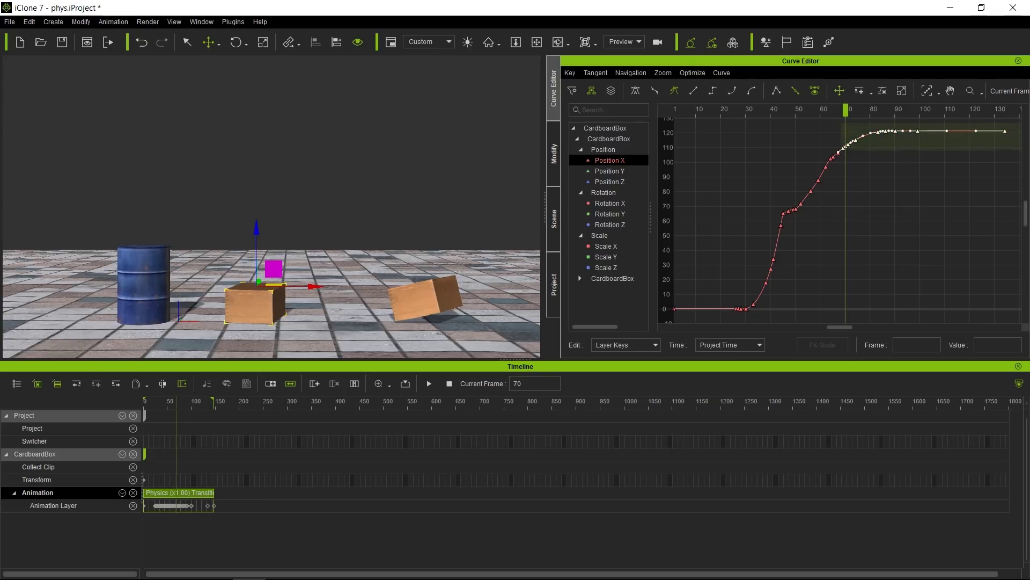
{"action": "left_click_drag", "start_coordinate": [1019, 148], "coordinate": [1019, 148]}
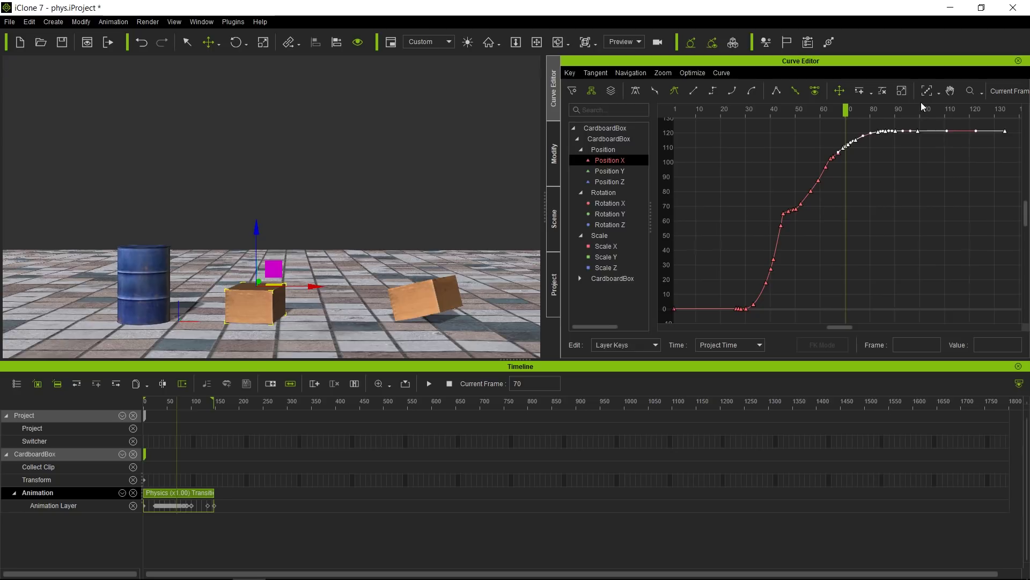
{"action": "left_click", "coordinate": [901, 90]}
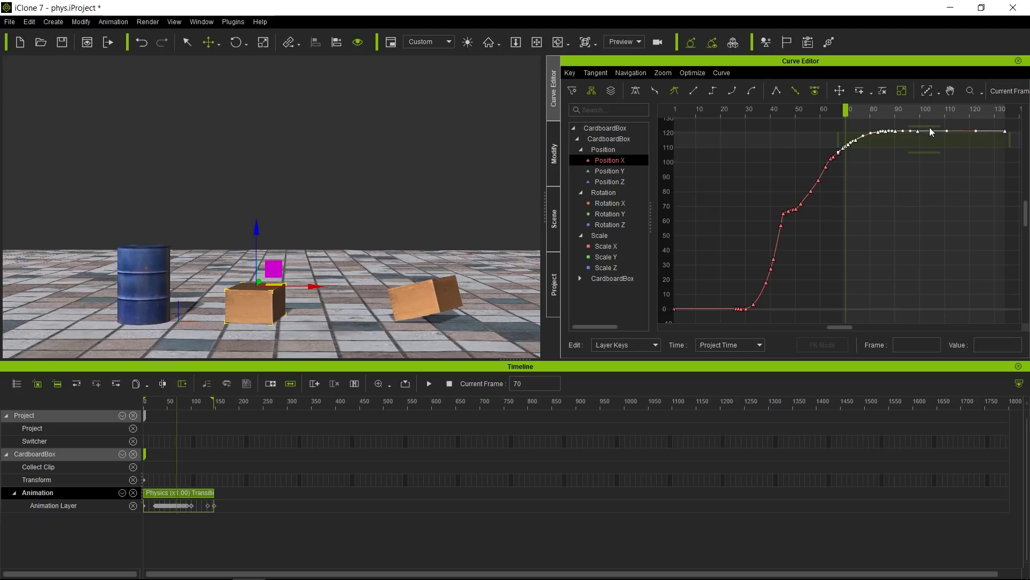
{"action": "left_click_drag", "start_coordinate": [929, 127], "coordinate": [928, 134]}
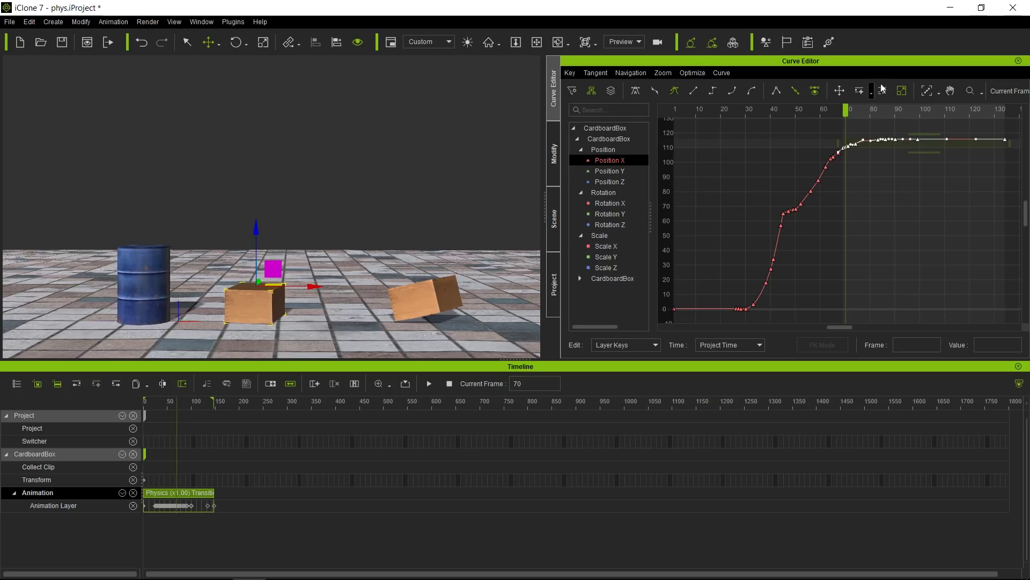
Step: Frame the scaled Position X keys in the graph and play back the shortened slide to frame 140
{"action": "left_click", "coordinate": [926, 92]}
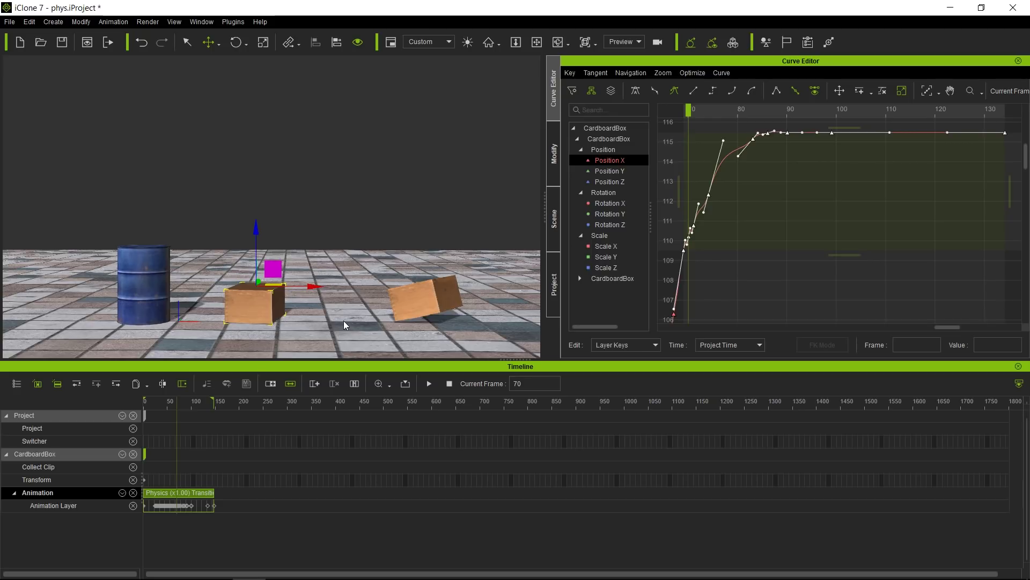
{"action": "key", "text": "space"}
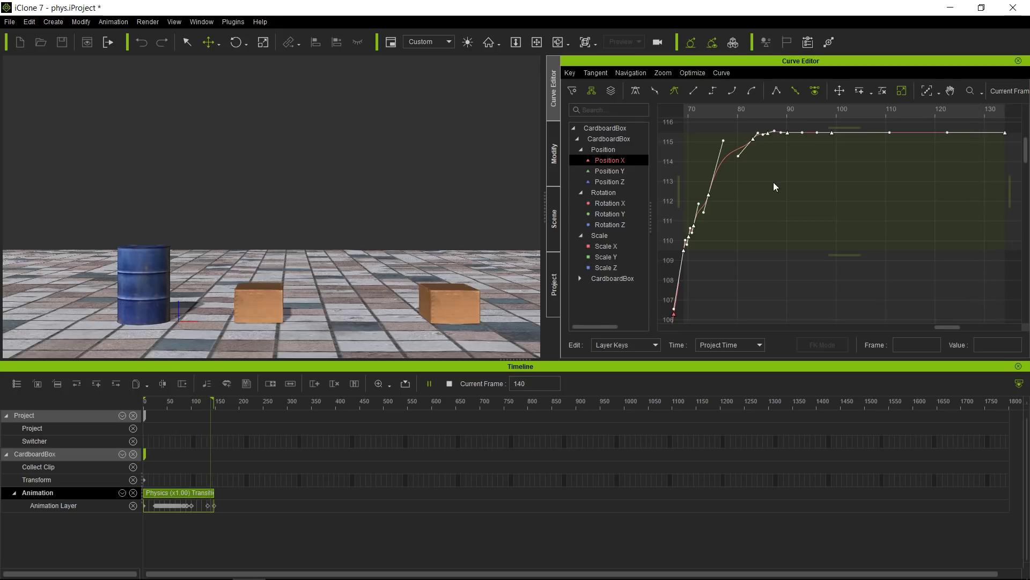
{"action": "key", "text": "space"}
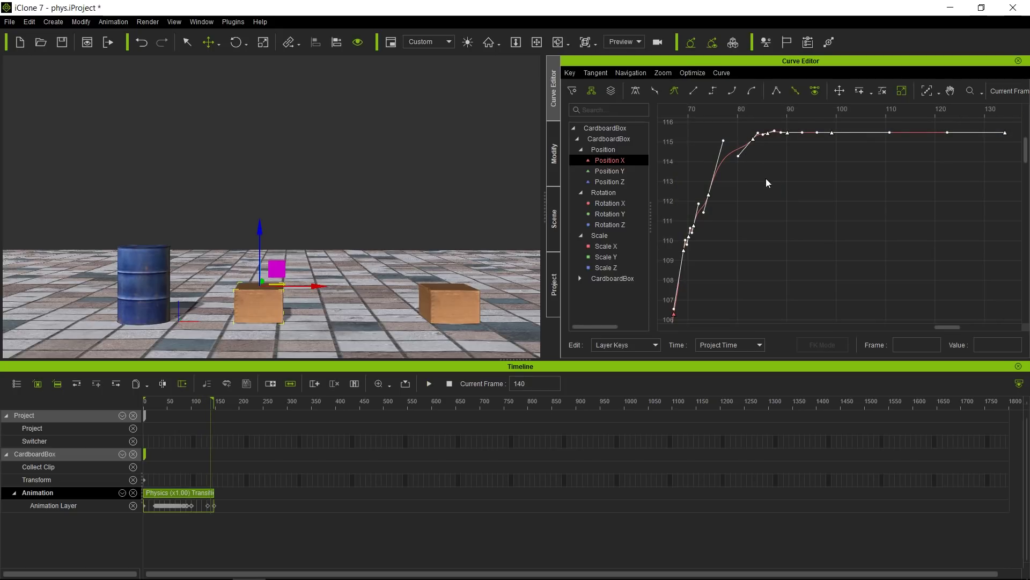
Step: Select the Position X keys at frames 74 and 83, give them automatic tangents, and play back the slide
{"action": "left_click", "coordinate": [820, 177]}
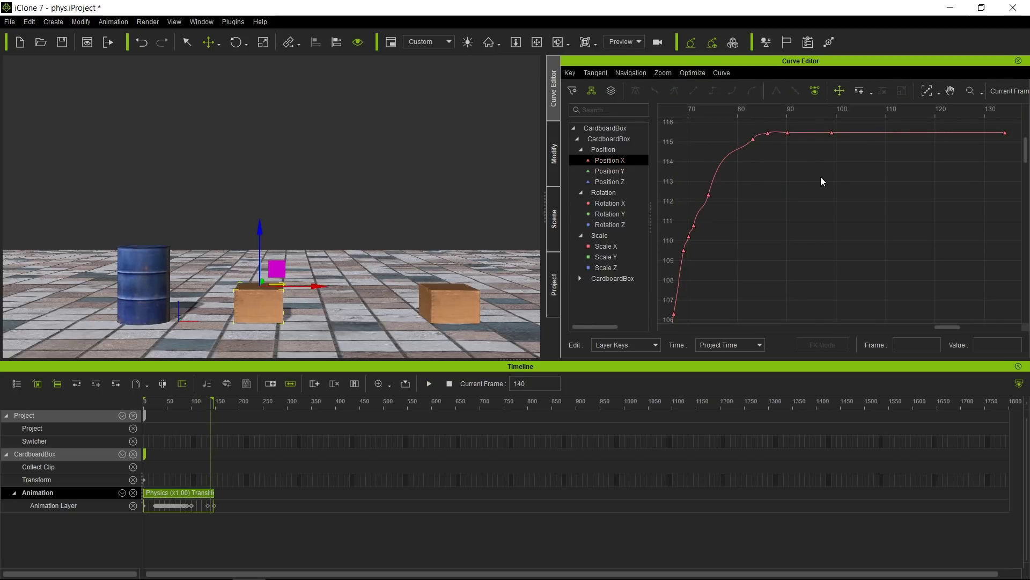
{"action": "left_click", "coordinate": [753, 141]}
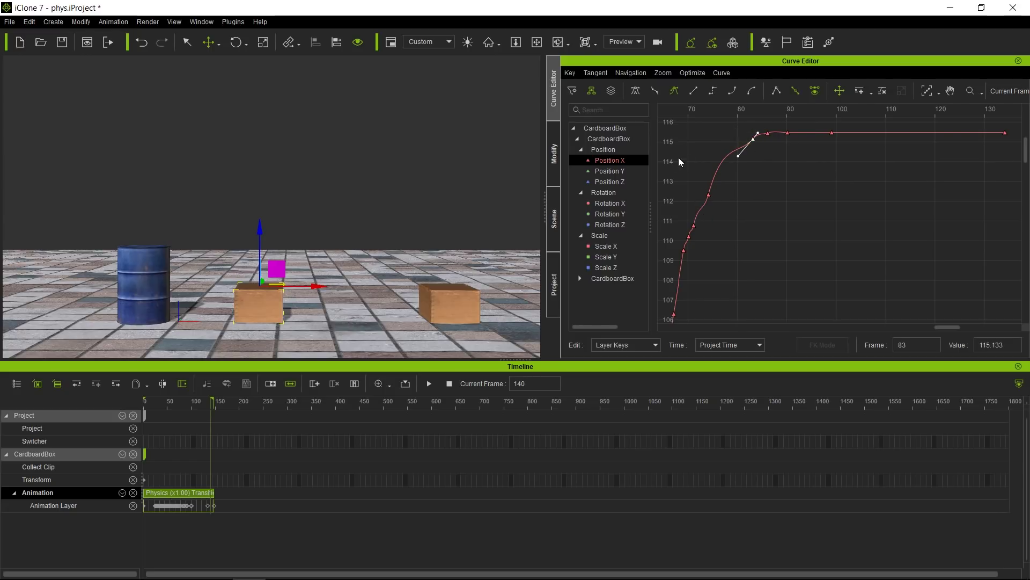
{"action": "left_click_drag", "start_coordinate": [697, 181], "coordinate": [723, 208]}
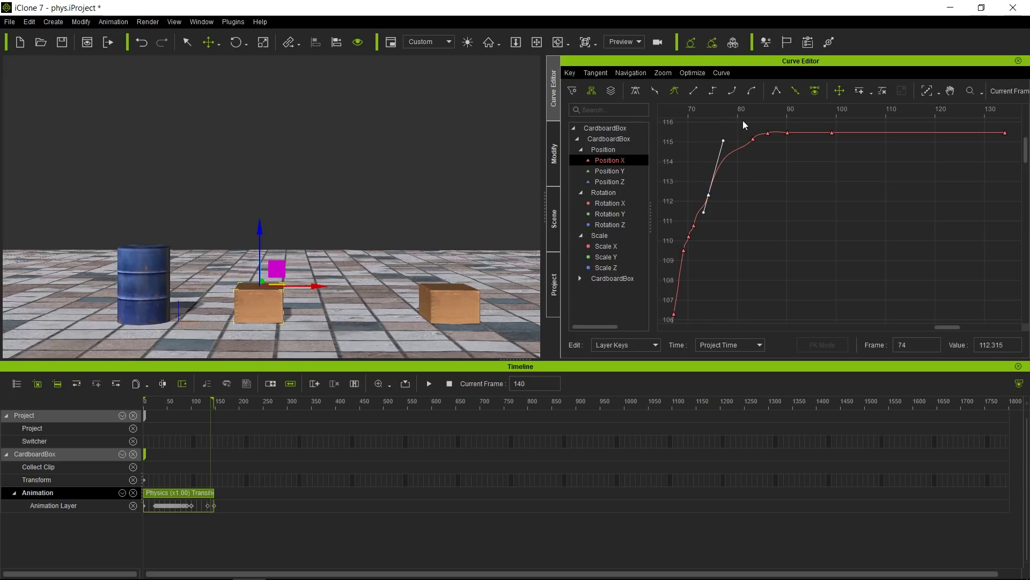
{"action": "left_click", "coordinate": [753, 141]}
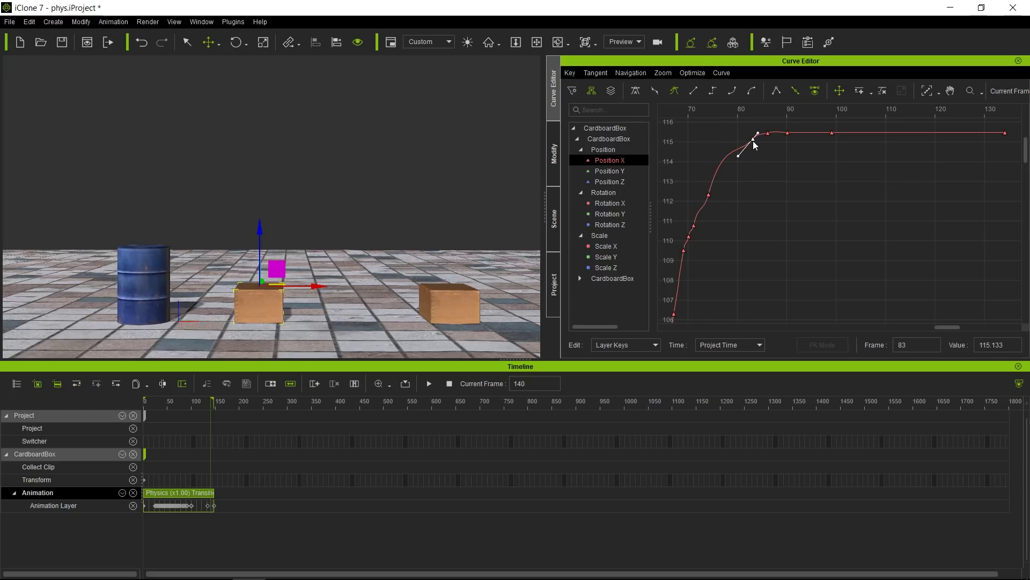
{"action": "left_click", "coordinate": [708, 196], "text": "ctrl"}
{"action": "left_click", "coordinate": [637, 90]}
{"action": "left_click", "coordinate": [774, 193]}
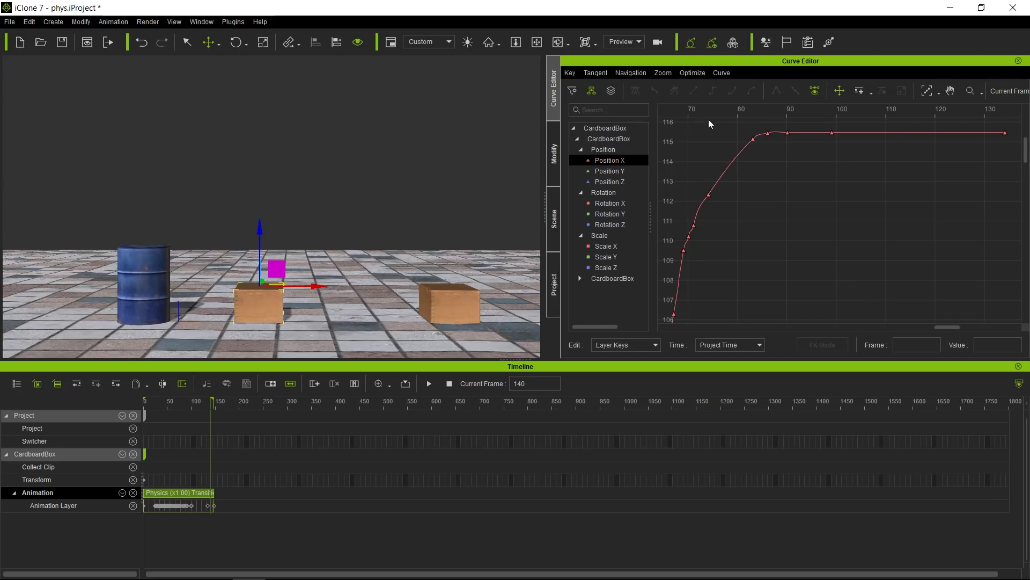
{"action": "key", "text": "space"}
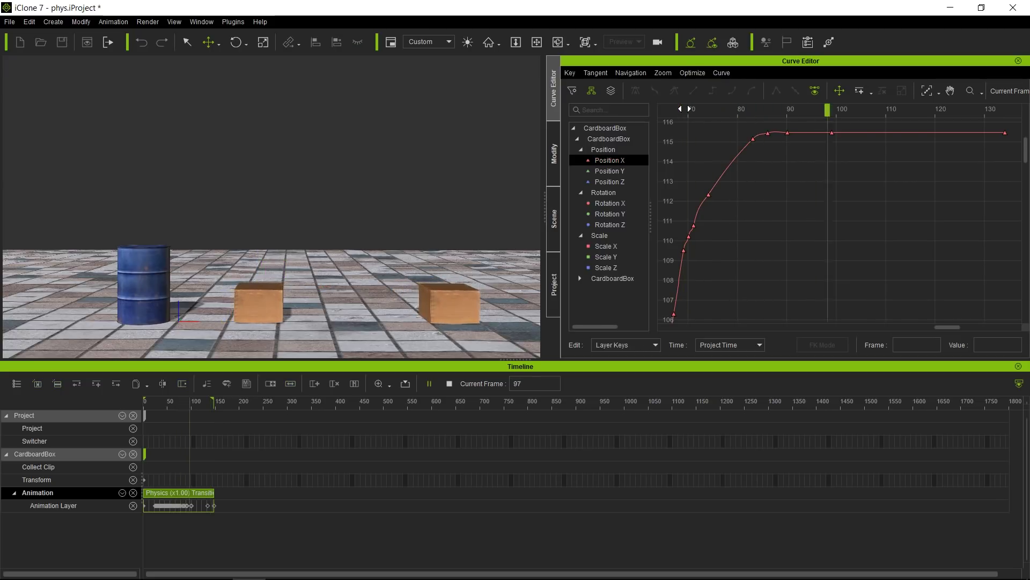
Step: Delete the Position X keys at frames 74 and 83, then play back the slide from frame 56
{"action": "left_click", "coordinate": [686, 111]}
{"action": "scroll", "coordinate": [821, 209], "scroll_direction": "down", "scroll_amount": 5}
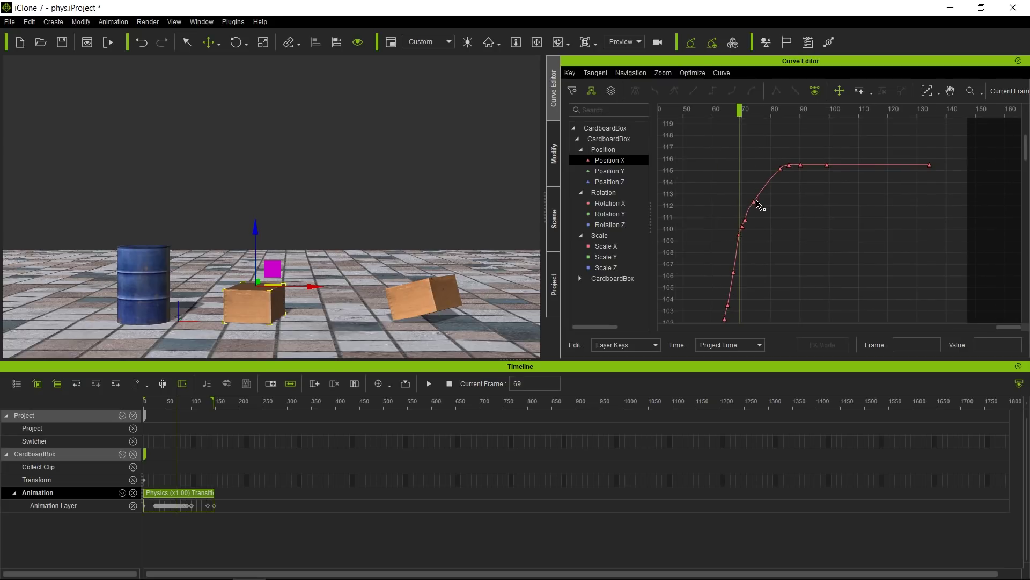
{"action": "left_click", "coordinate": [754, 202]}
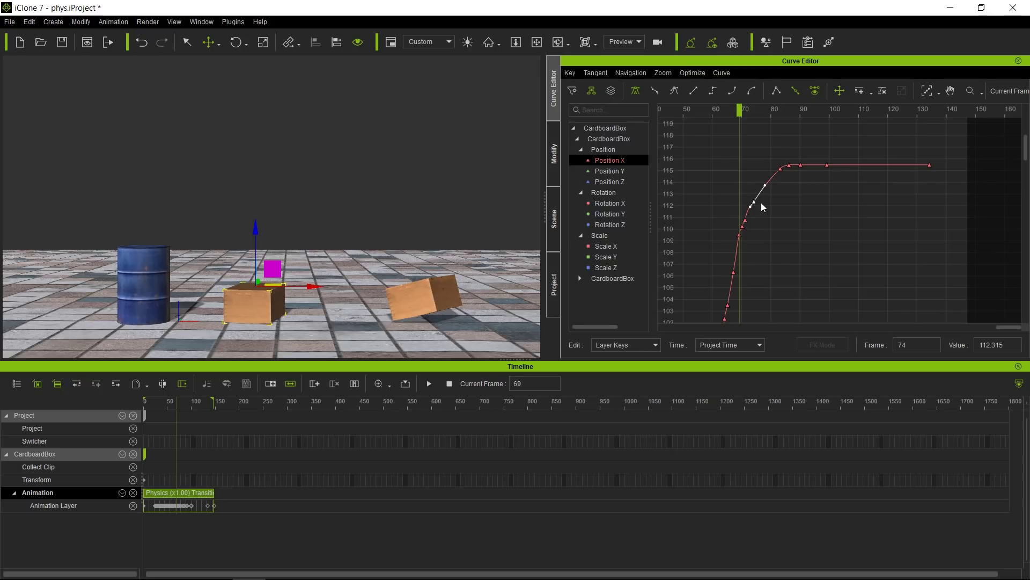
{"action": "key", "text": "Delete"}
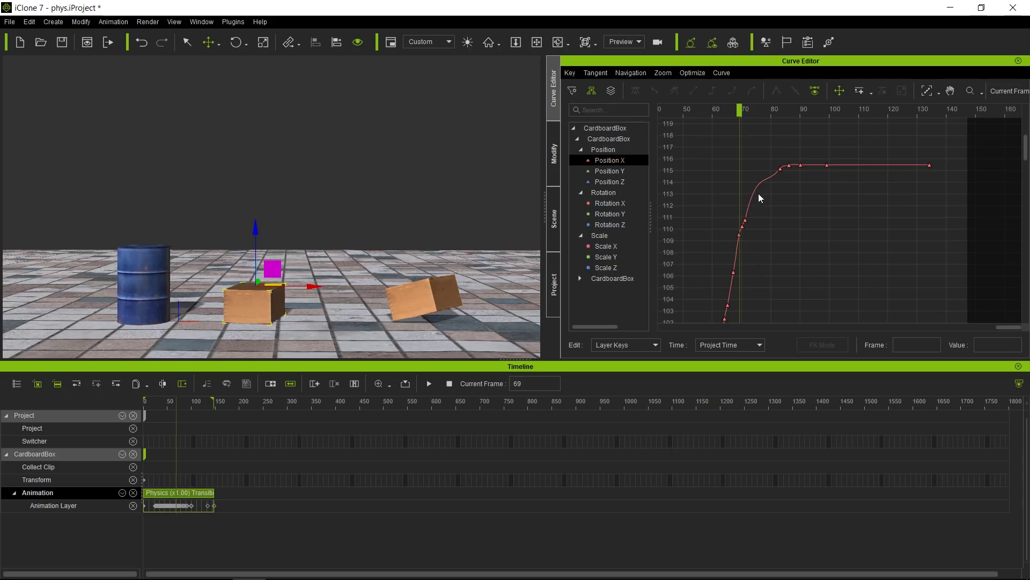
{"action": "left_click", "coordinate": [780, 171]}
{"action": "key", "text": "Delete"}
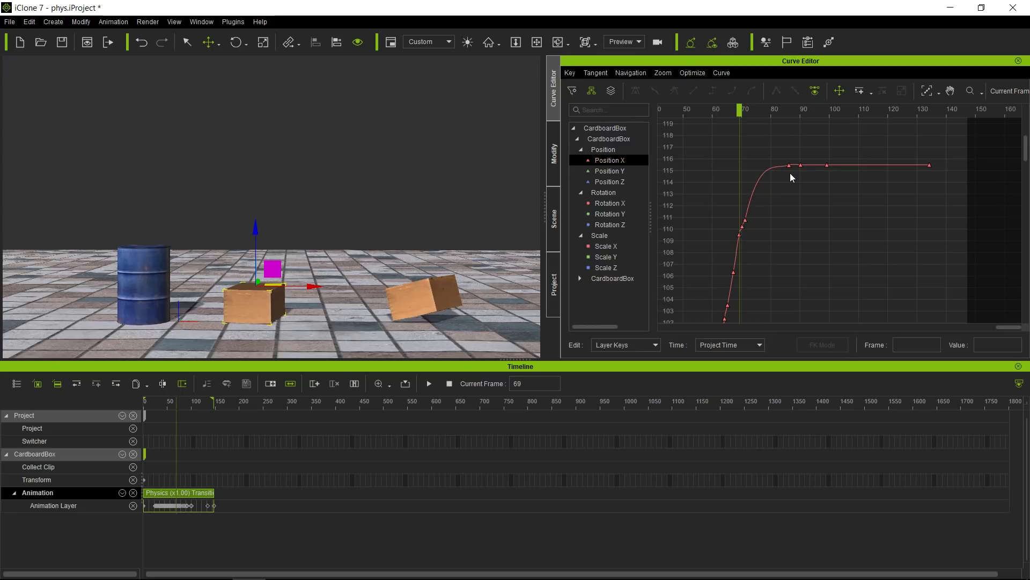
{"action": "left_click", "coordinate": [703, 113]}
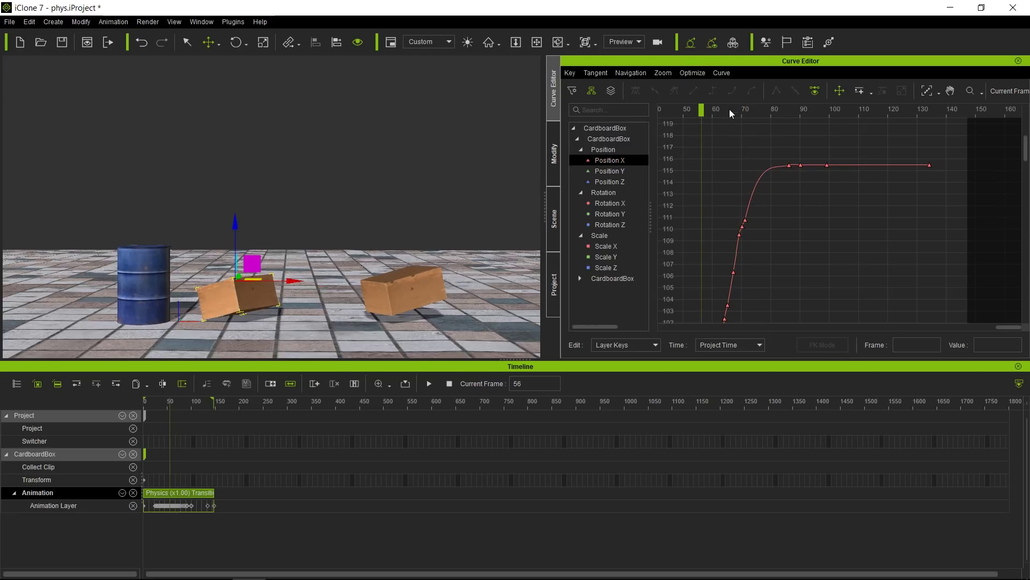
{"action": "key", "text": "space"}
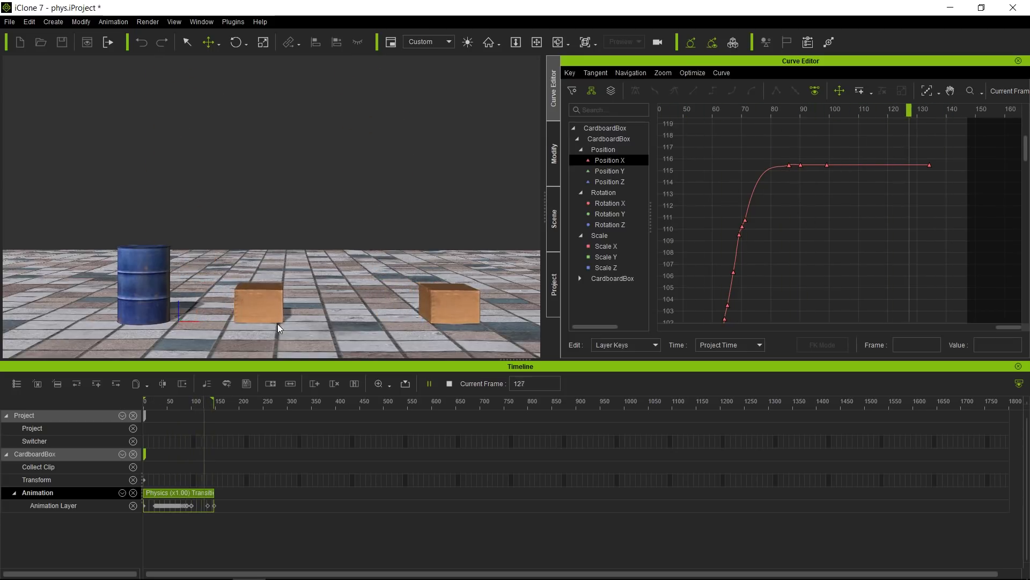
{"action": "key", "text": "space"}
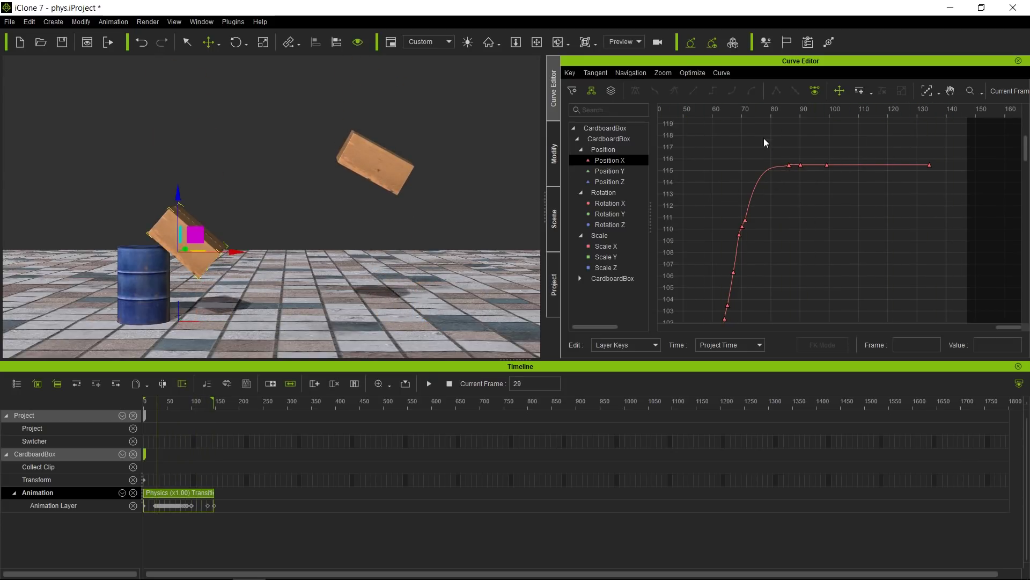
Step: Select the Position X keys from frame 86 onward and lower them vertically to about 113.9
{"action": "left_click_drag", "start_coordinate": [767, 147], "coordinate": [943, 177]}
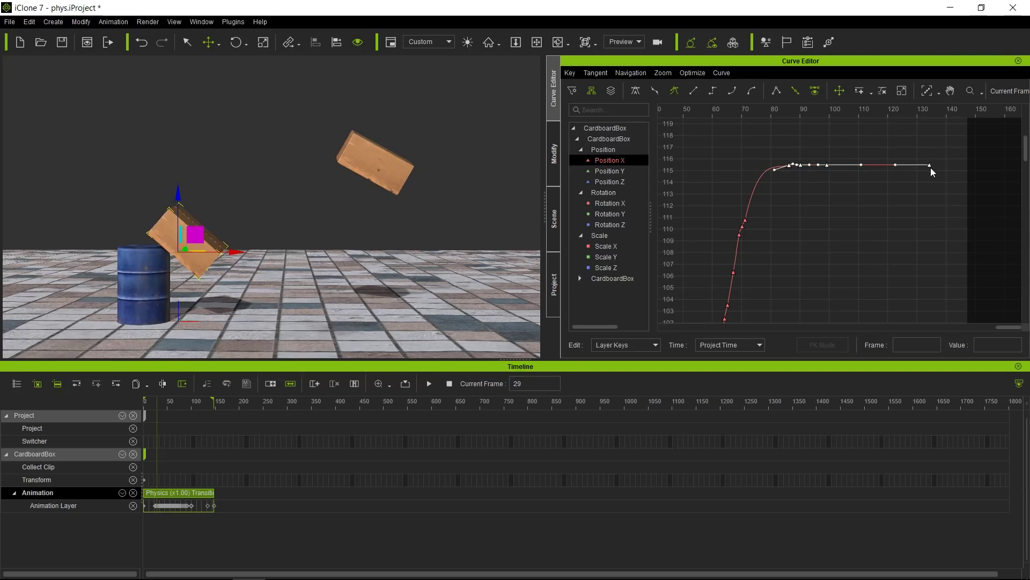
{"action": "mouse_move", "coordinate": [931, 166]}
{"action": "left_click_drag", "start_coordinate": [931, 167], "coordinate": [931, 186]}
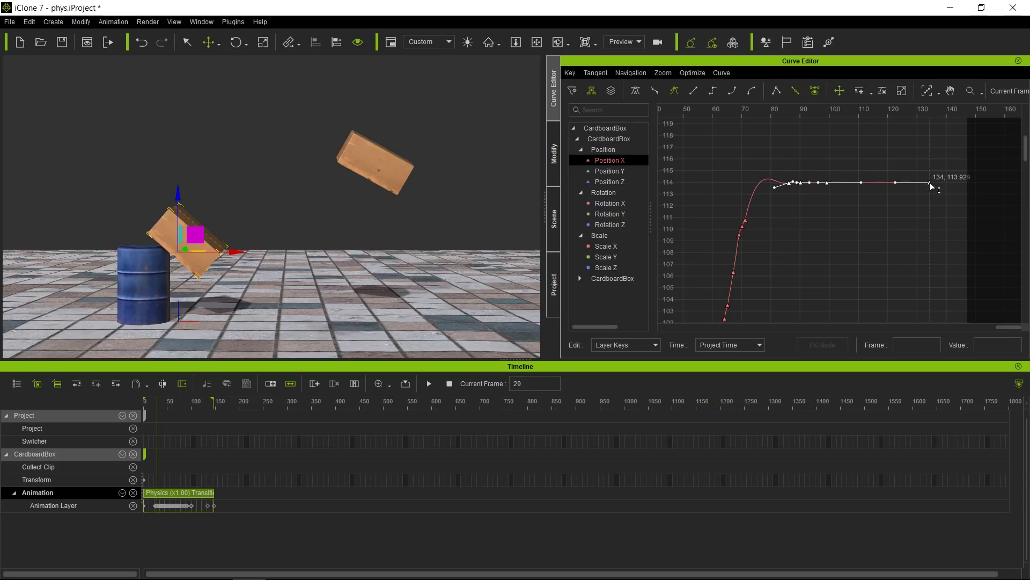
Step: Lower the outgoing tangent handle of the Position X key at frame 71 to remove the overshoot, and play back the animation
{"action": "left_click", "coordinate": [744, 220]}
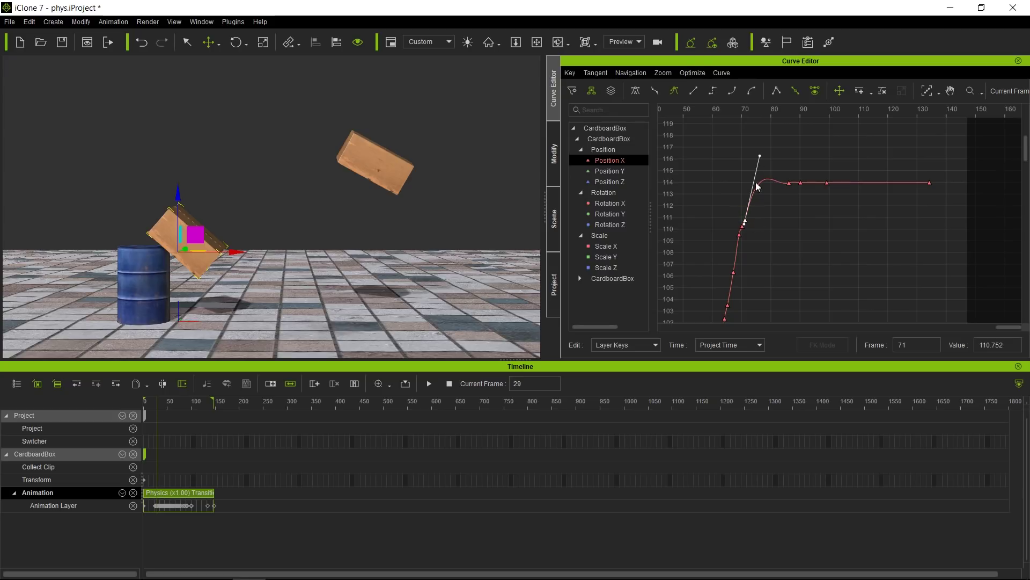
{"action": "left_click_drag", "start_coordinate": [761, 156], "coordinate": [769, 183]}
{"action": "key", "text": "space"}
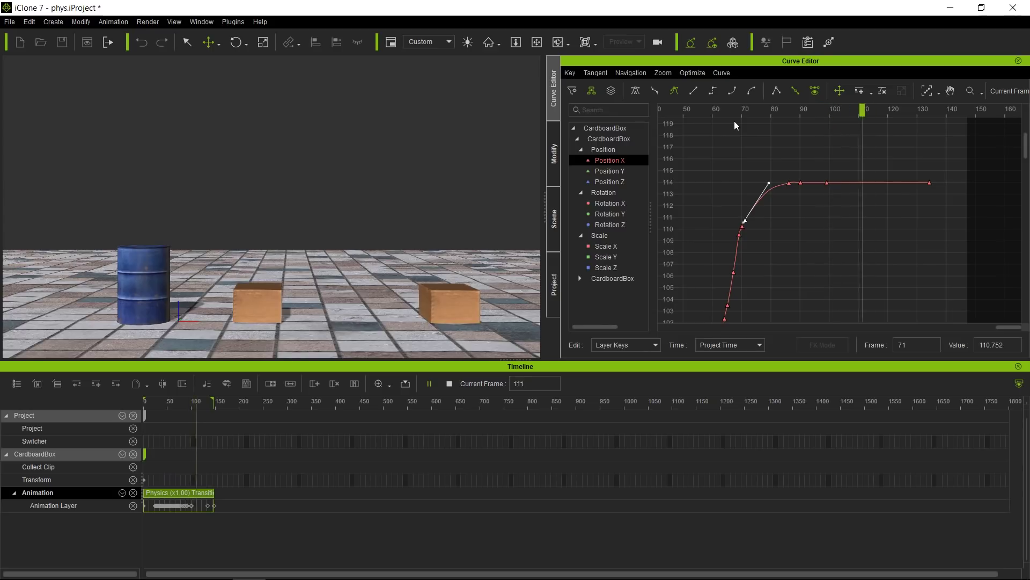
{"action": "key", "text": "space"}
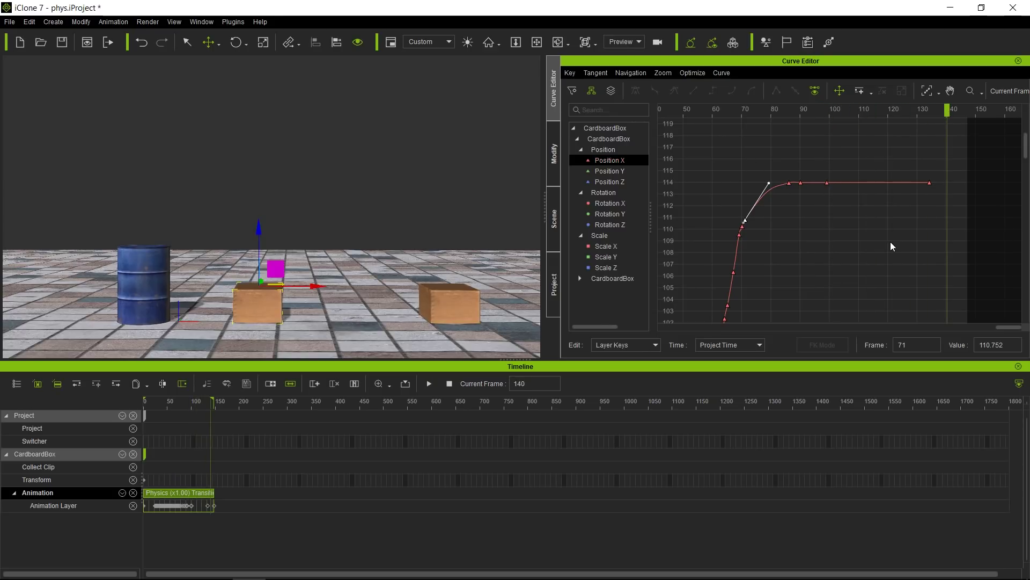